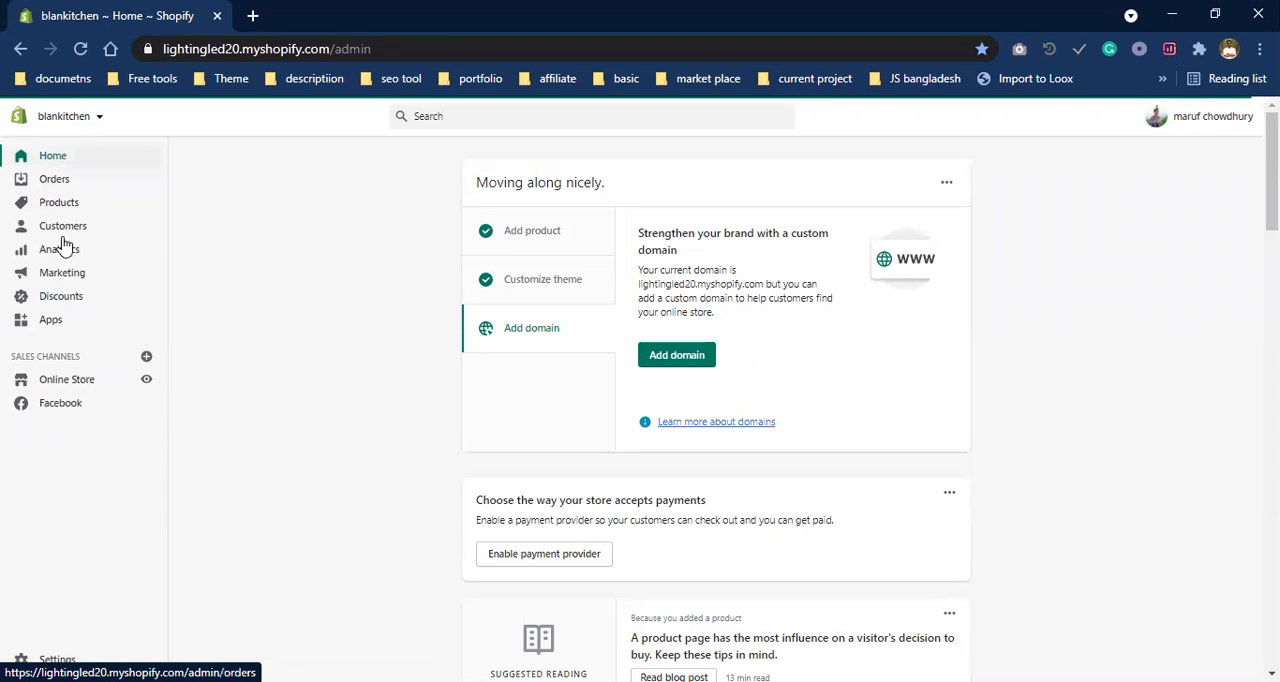
- Start creating a new collection in the store's product collections
click(91, 212)
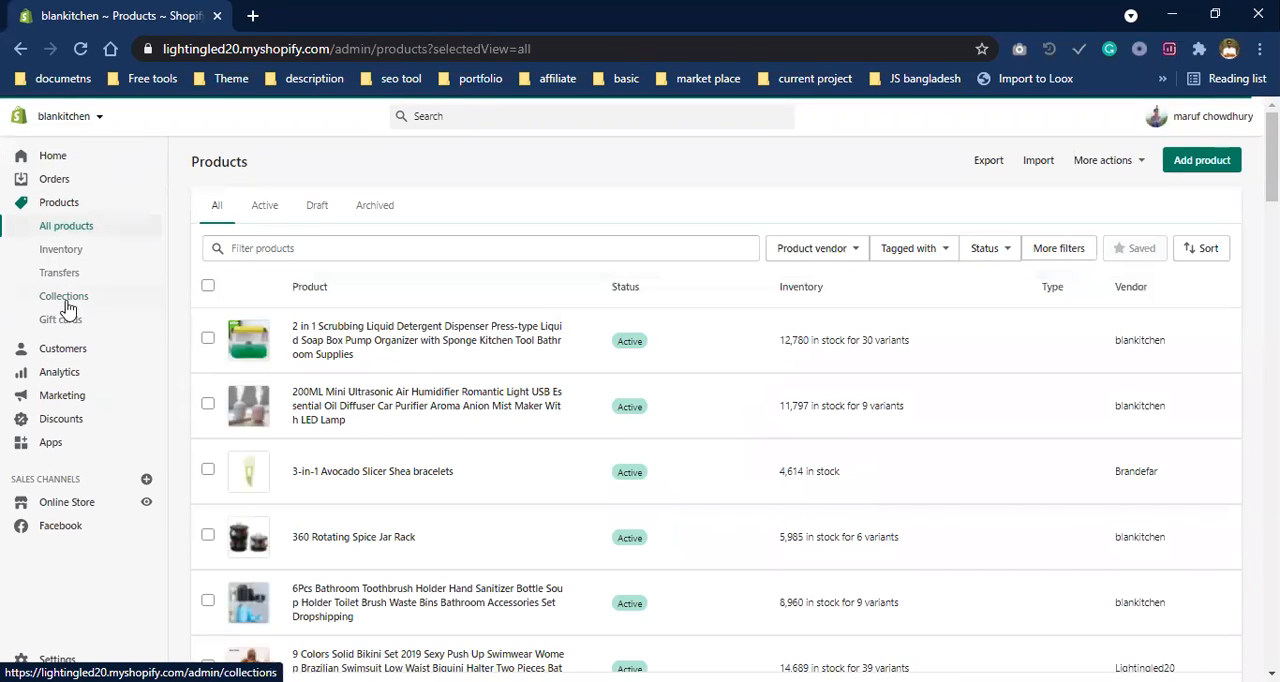
click(68, 300)
click(706, 510)
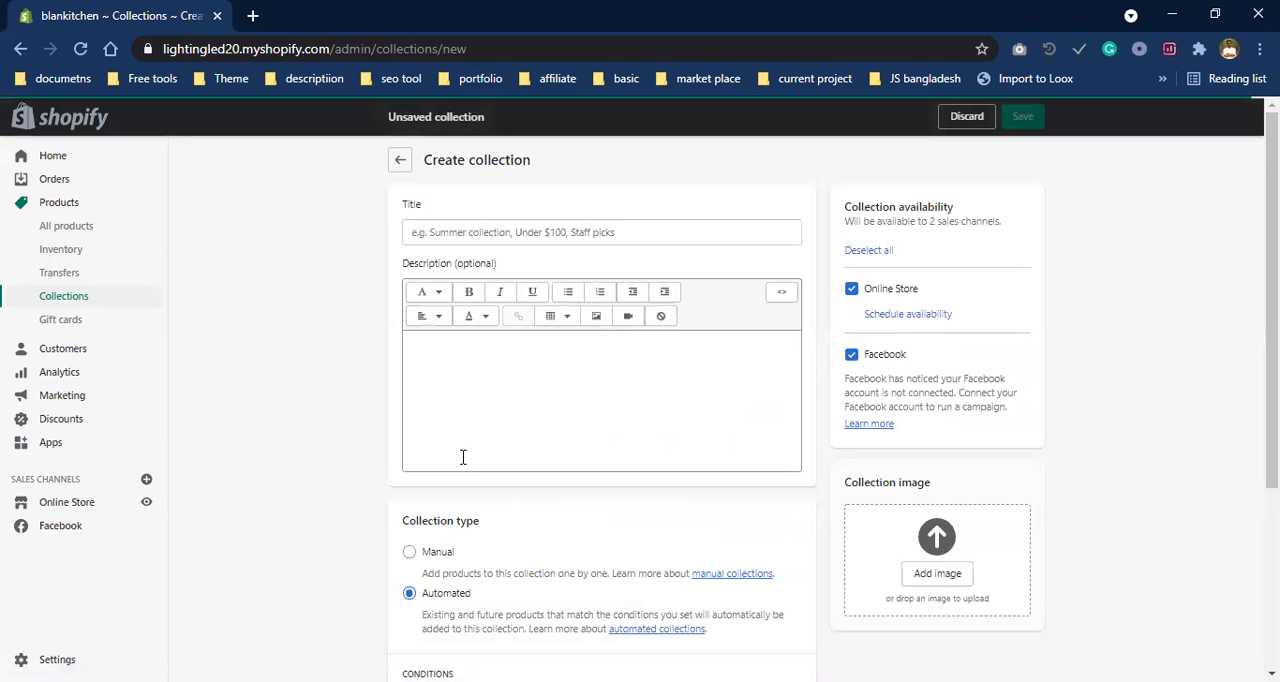
- Review the collection type options and set the new collection's type to Manual
scroll(461, 463, down, 3)
scroll(457, 480, up, 2)
drag(458, 465, 395, 482)
drag(500, 512, 404, 508)
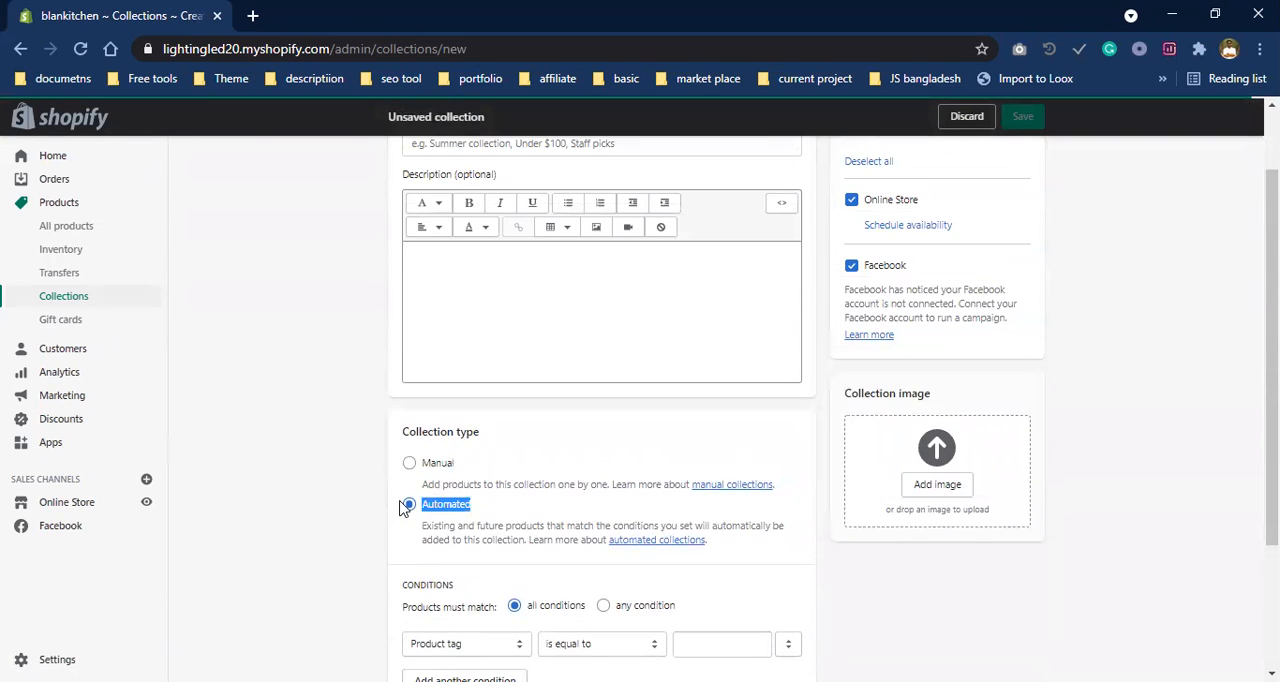
scroll(502, 522, up, 1)
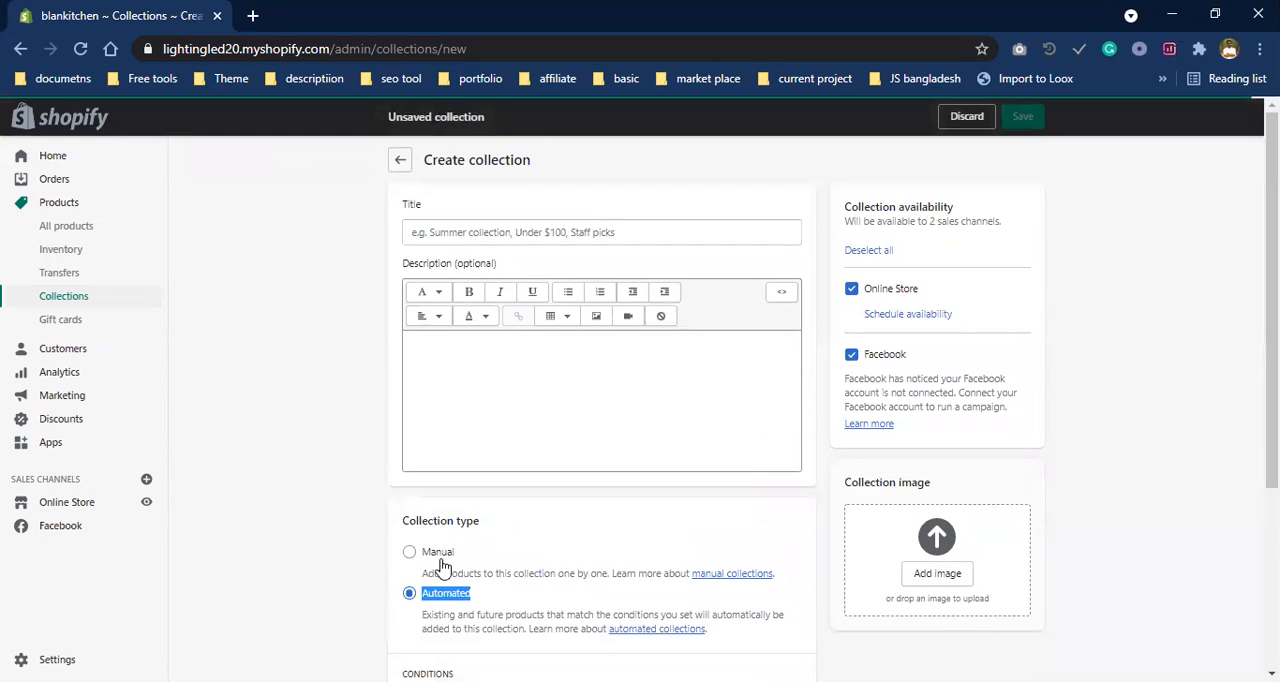
click(446, 553)
scroll(730, 430, down, 1)
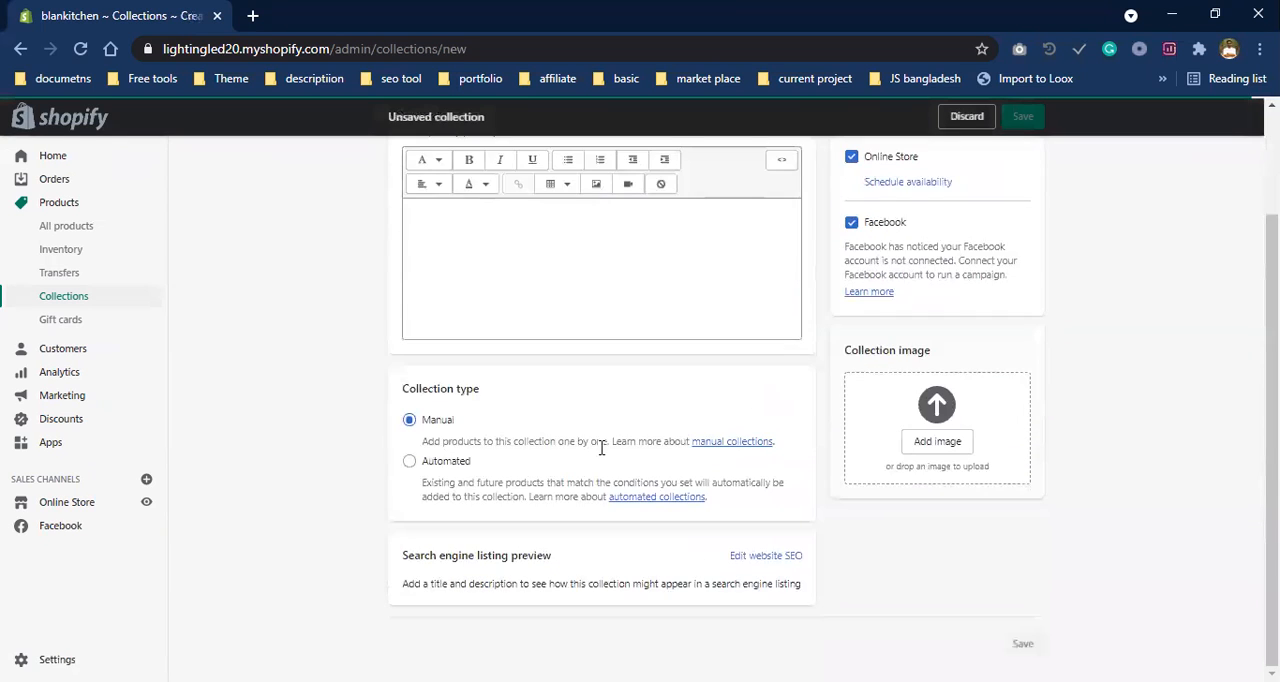
scroll(599, 447, up, 1)
scroll(760, 528, down, 1)
scroll(880, 508, up, 1)
- Title the manual collection Best Selling and save it
click(475, 232)
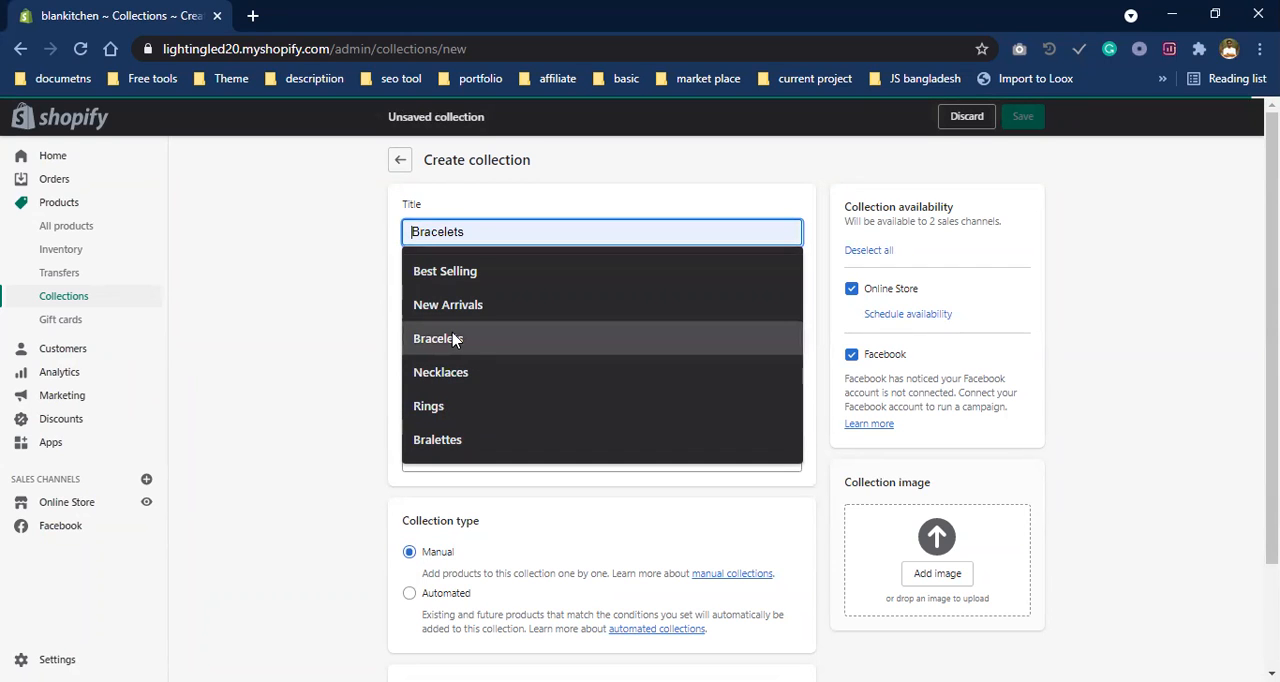
click(430, 271)
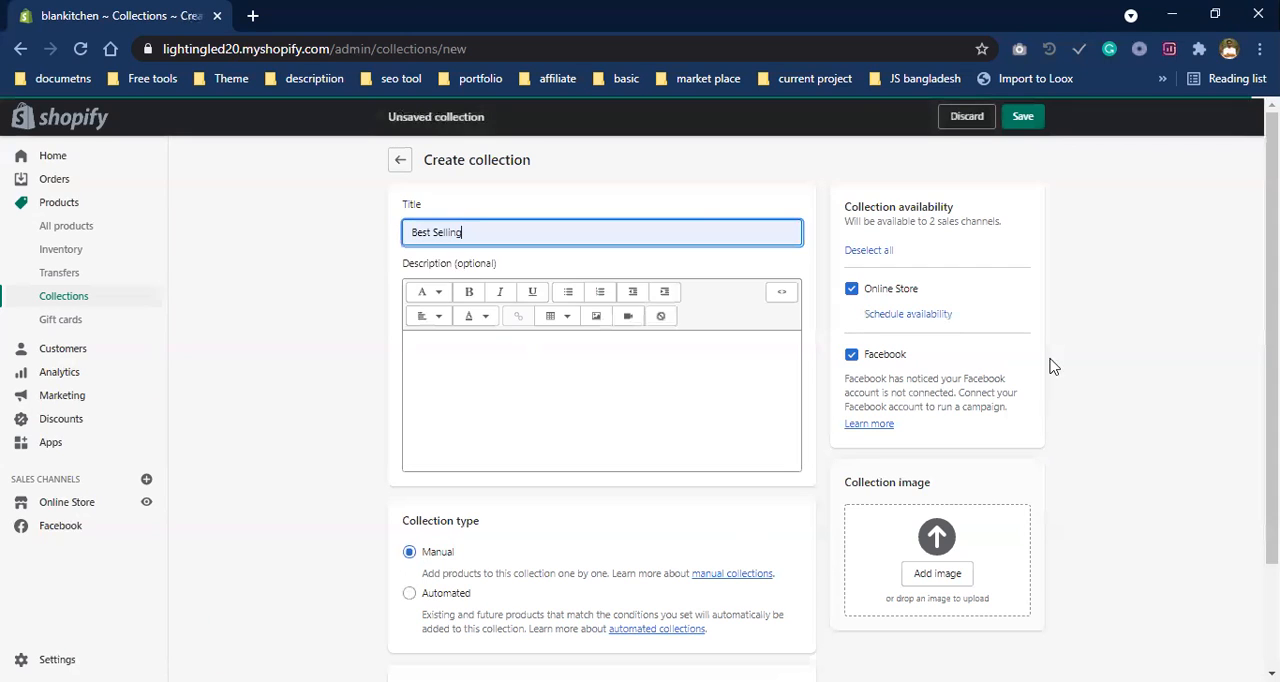
click(1021, 119)
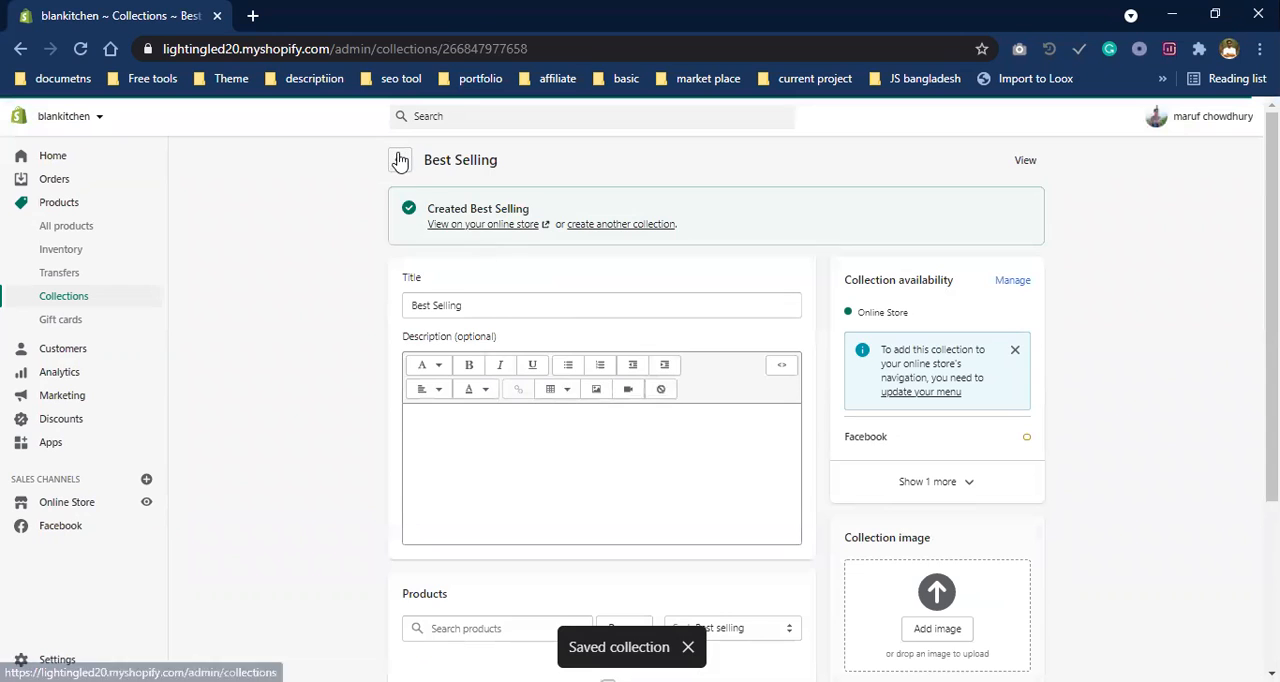
- Return to the collections list and start creating another collection, going to its automated conditions
click(400, 160)
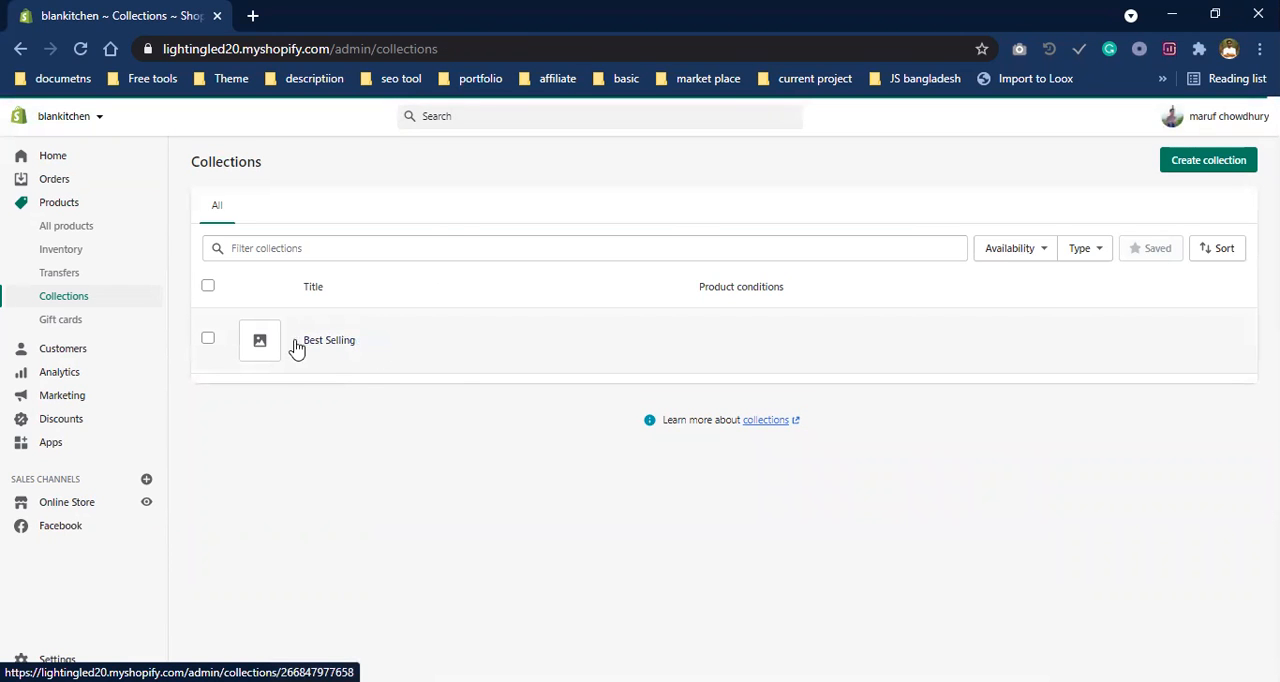
click(1240, 160)
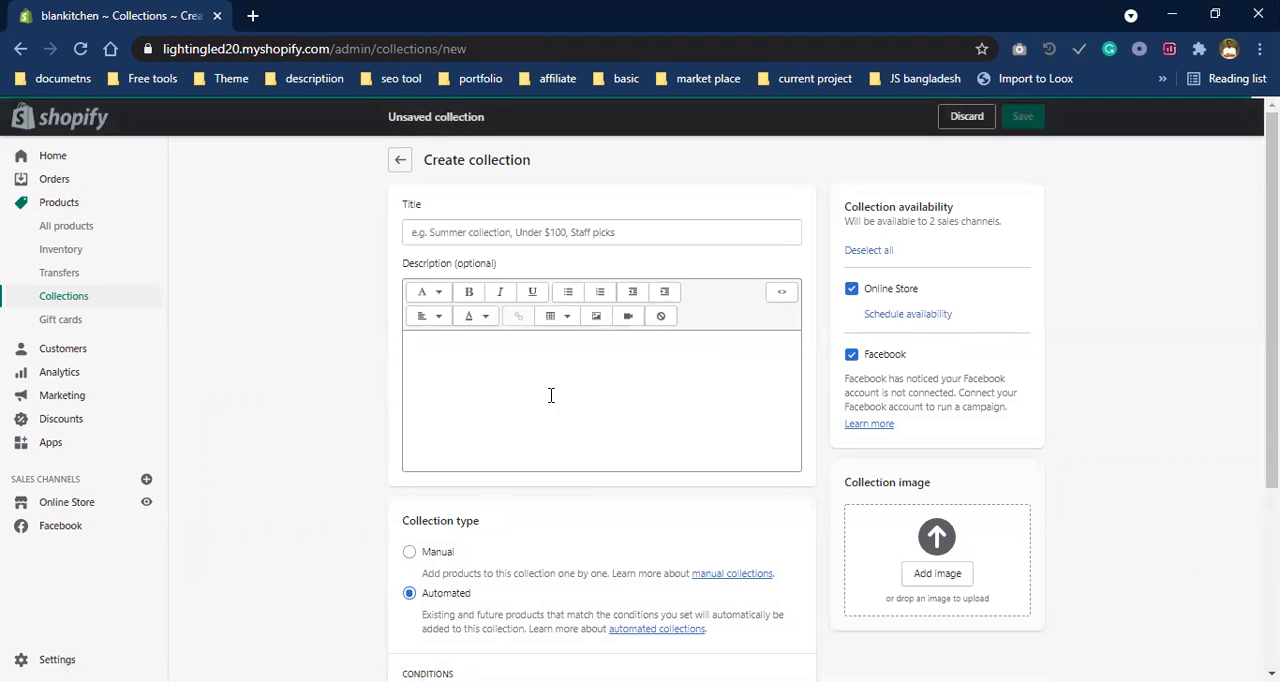
scroll(443, 575, down, 5)
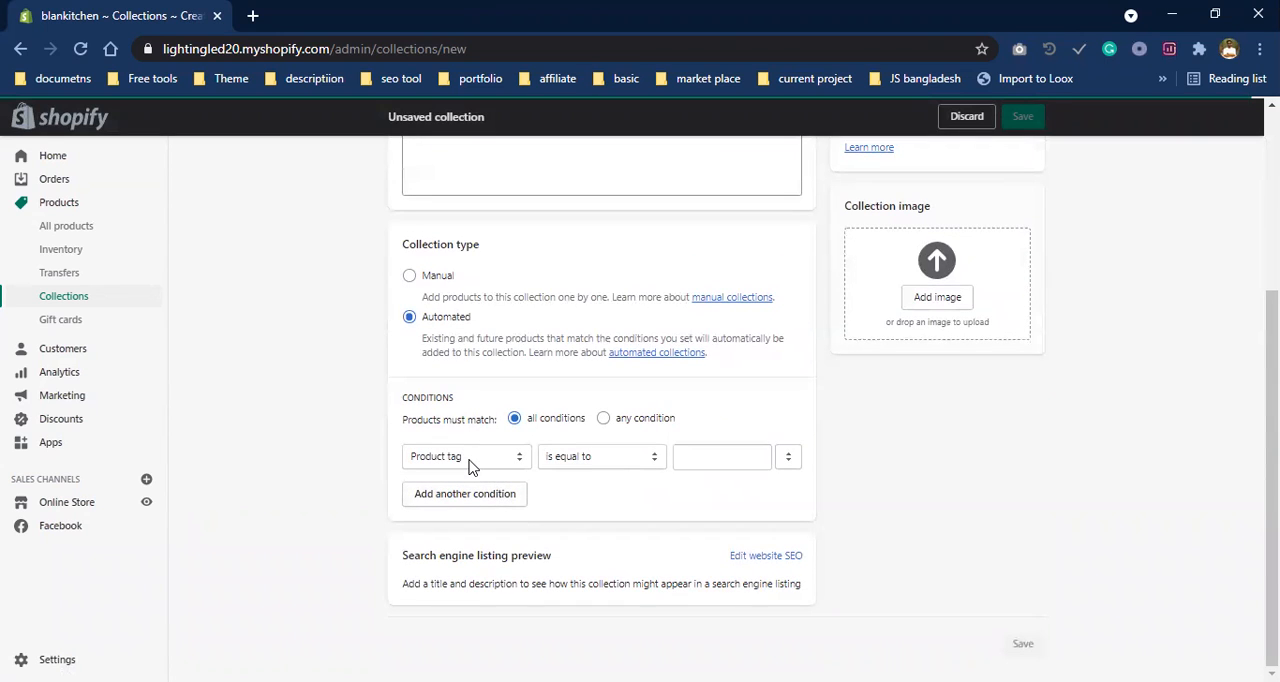
- Look through the available condition fields, keep Product tag, and set products to match any condition
click(470, 460)
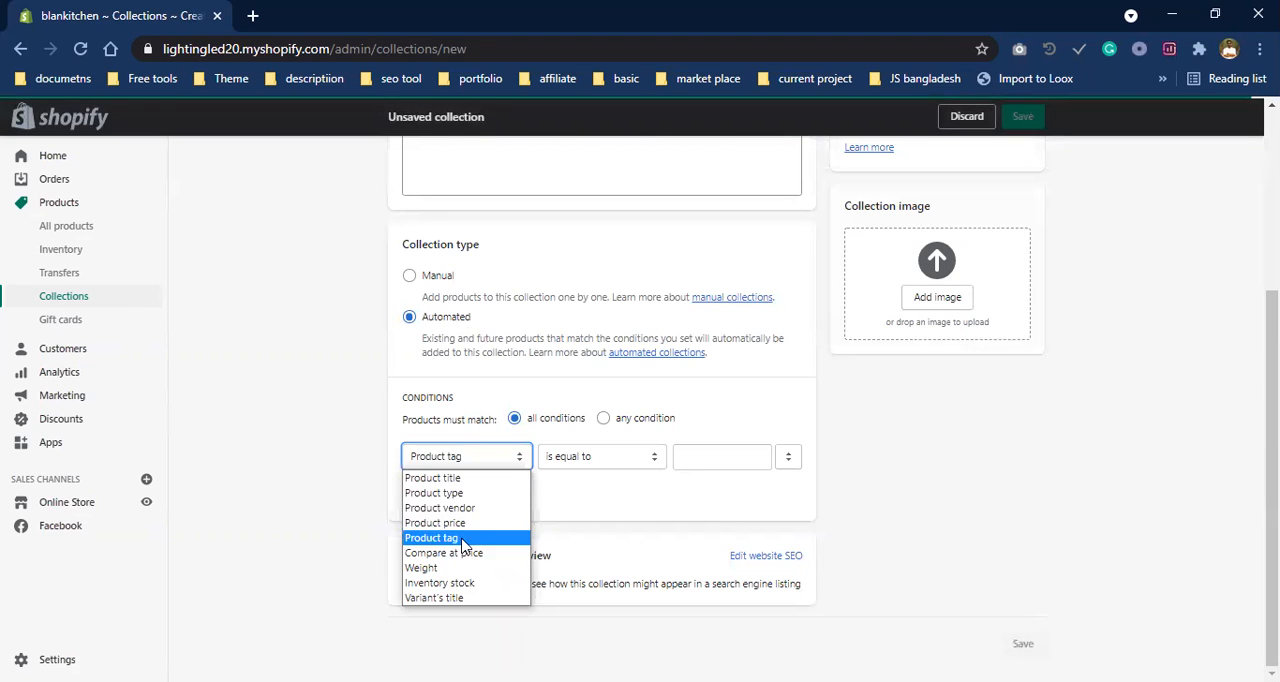
click(585, 508)
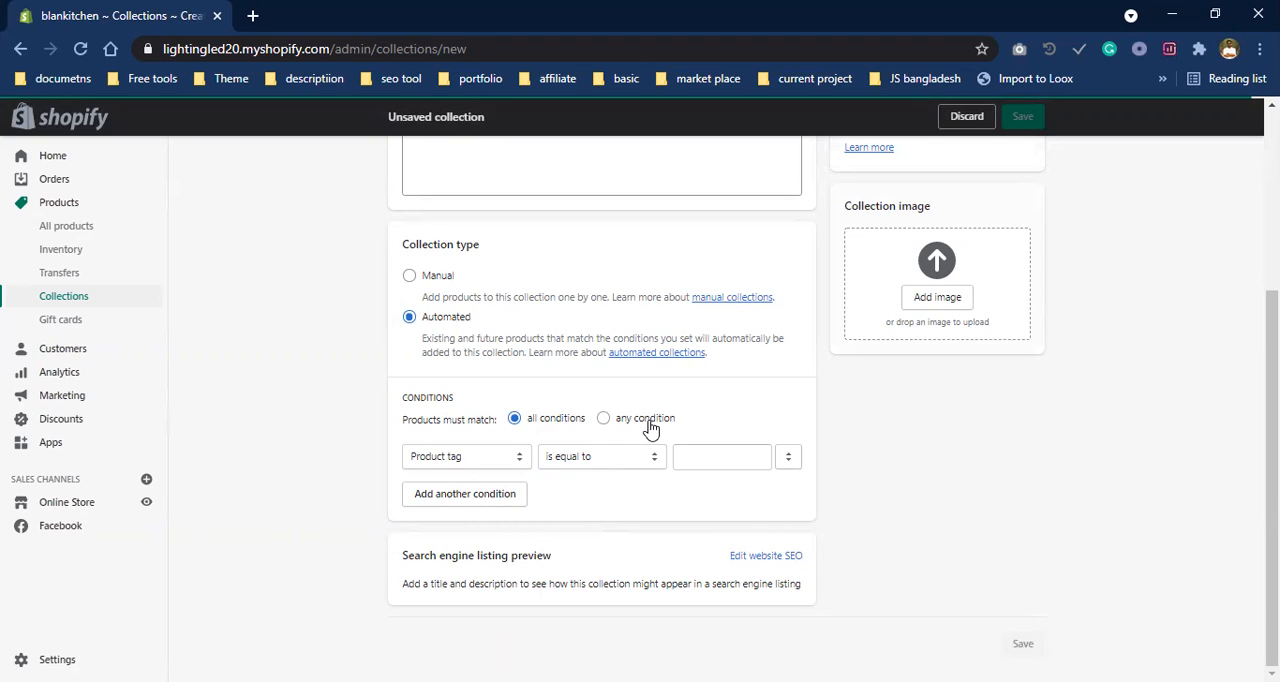
click(476, 460)
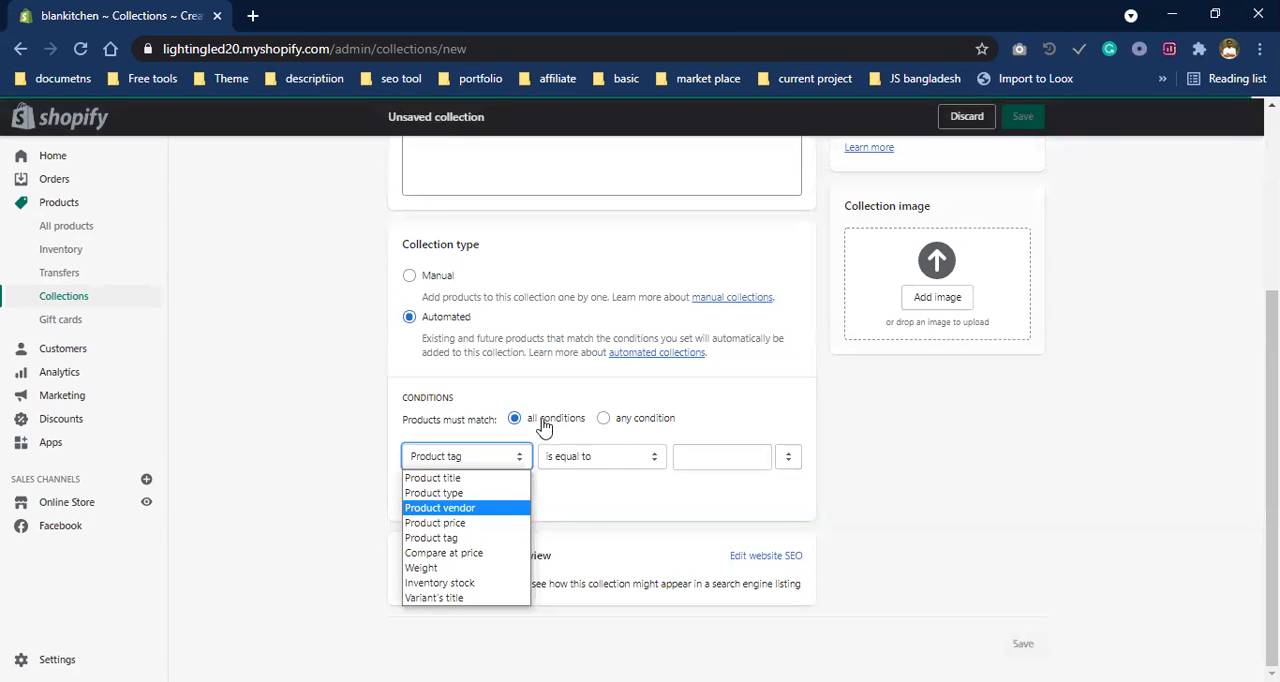
click(343, 463)
click(605, 420)
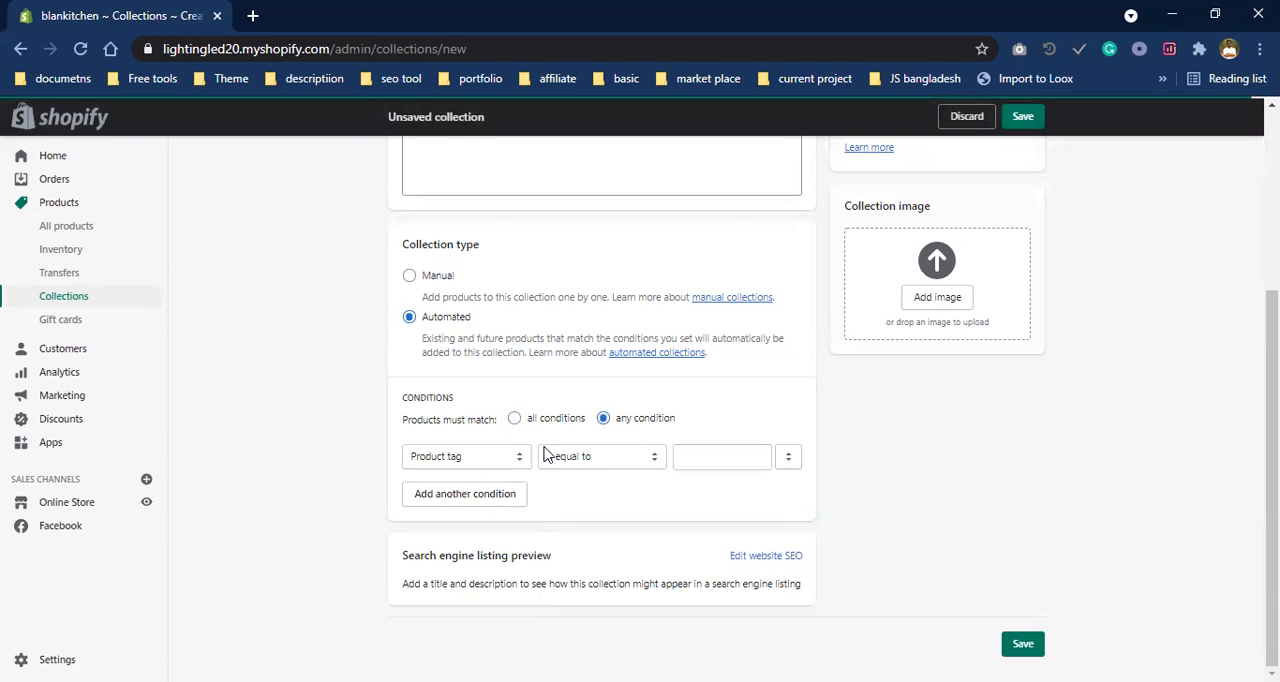
scroll(635, 472, up, 3)
scroll(628, 457, down, 3)
scroll(660, 530, up, 2)
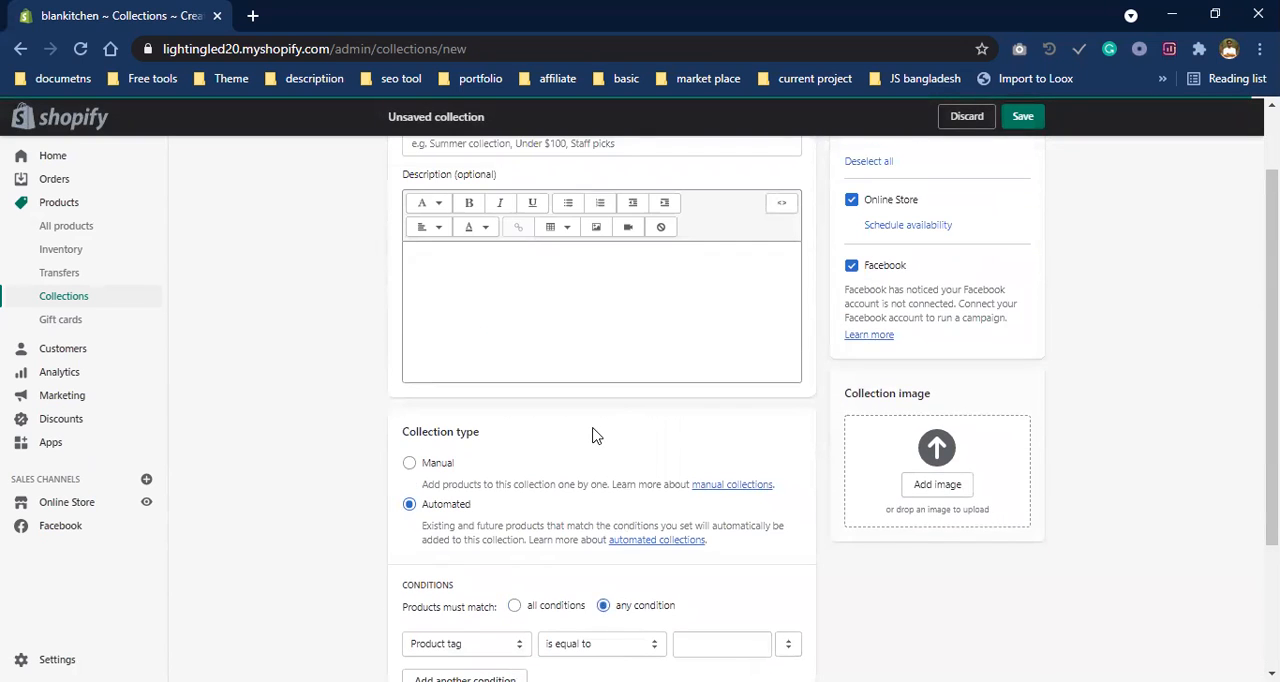
scroll(592, 435, down, 2)
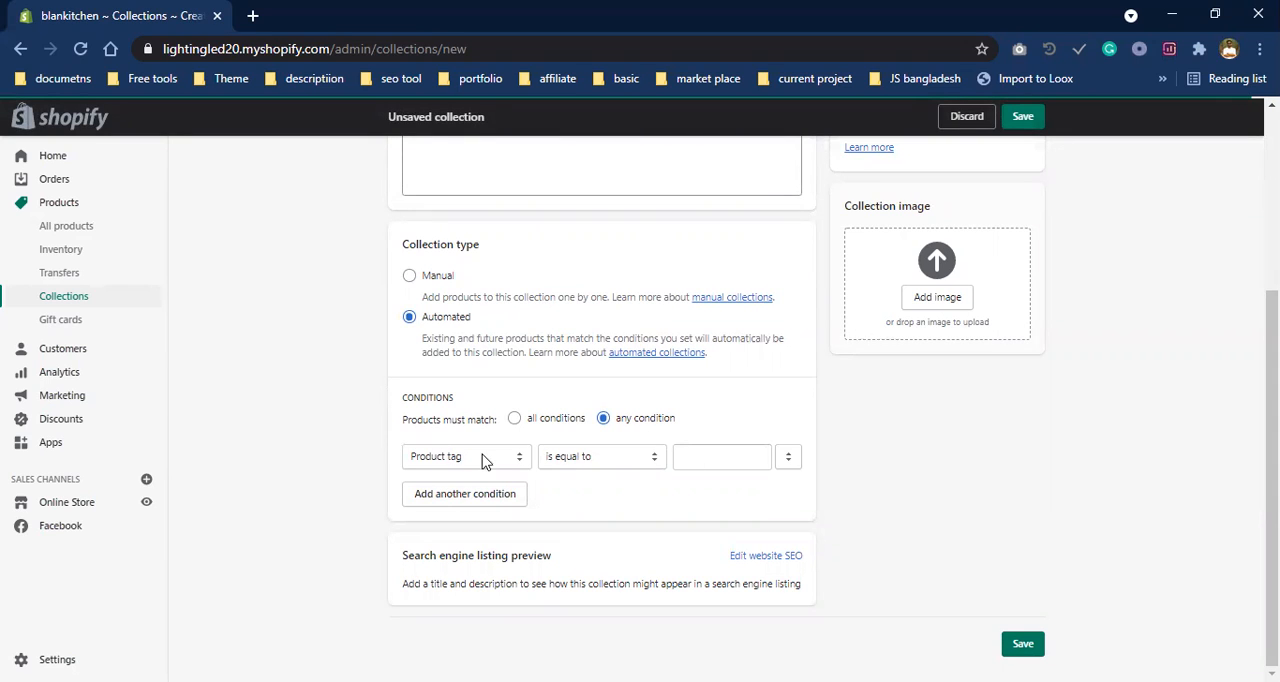
- Set the automated collection's condition to Product tag is equal to rings
click(729, 462)
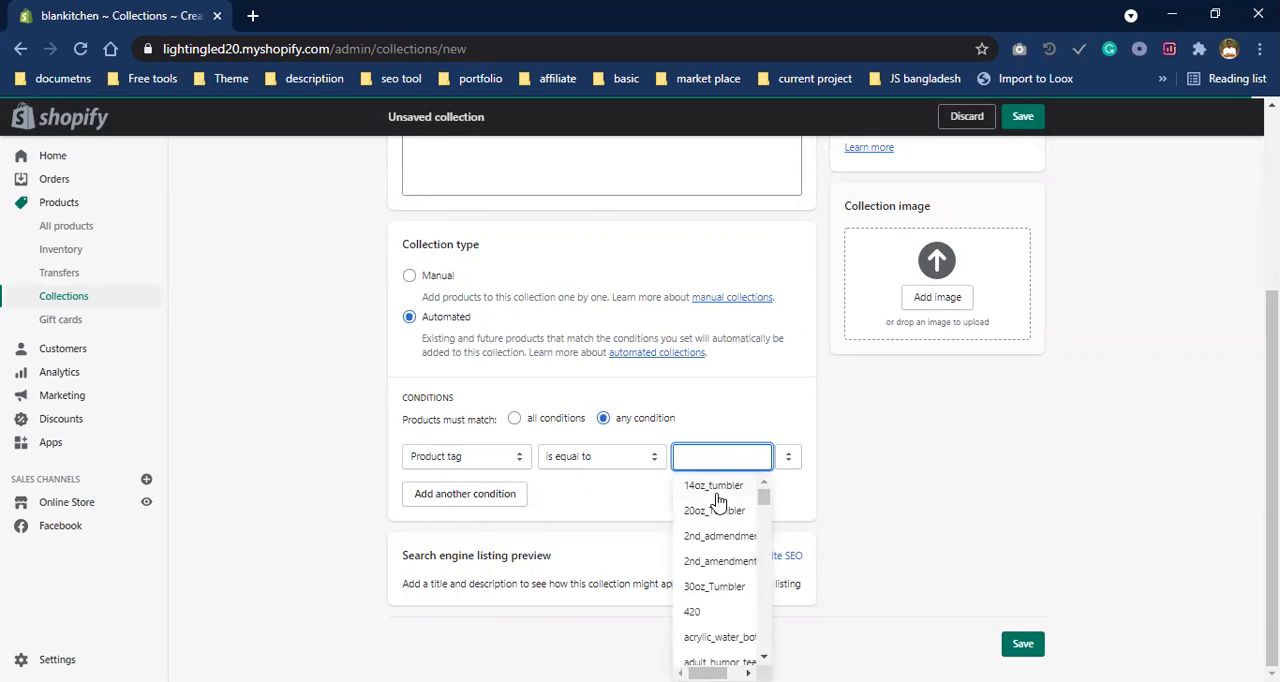
text(rin)
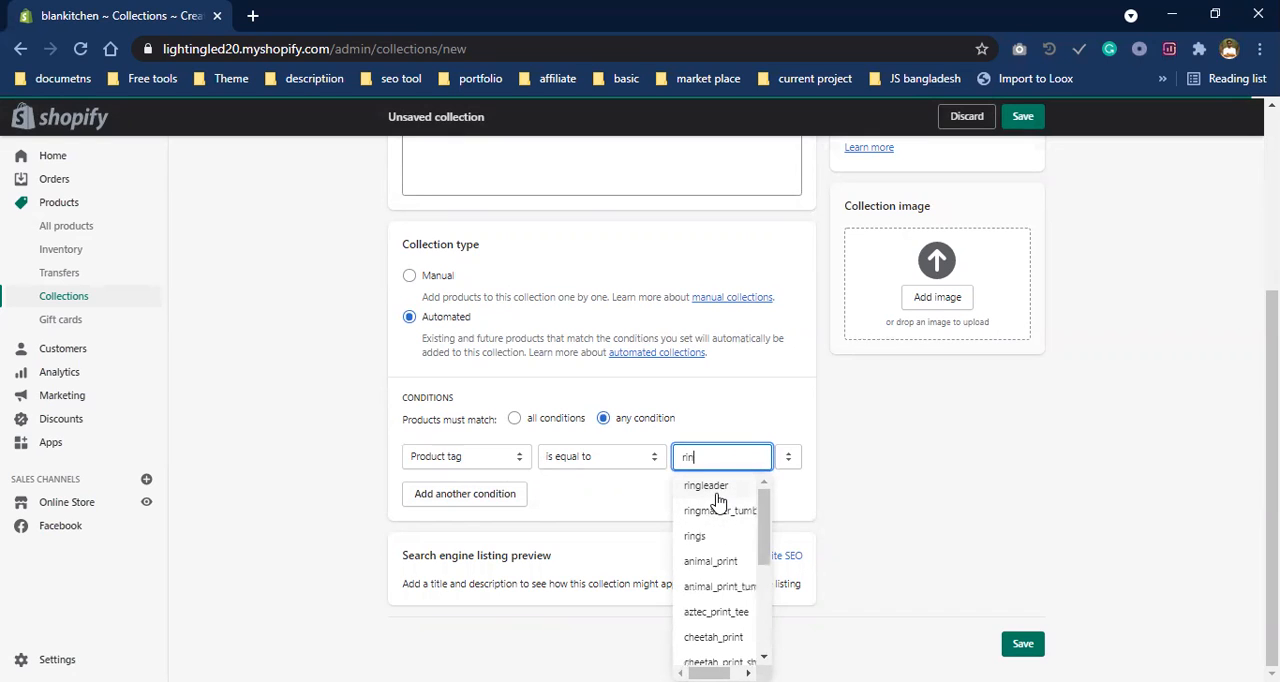
text(gs)
click(716, 490)
- Title the automated collection Rings and save it
scroll(512, 445, up, 3)
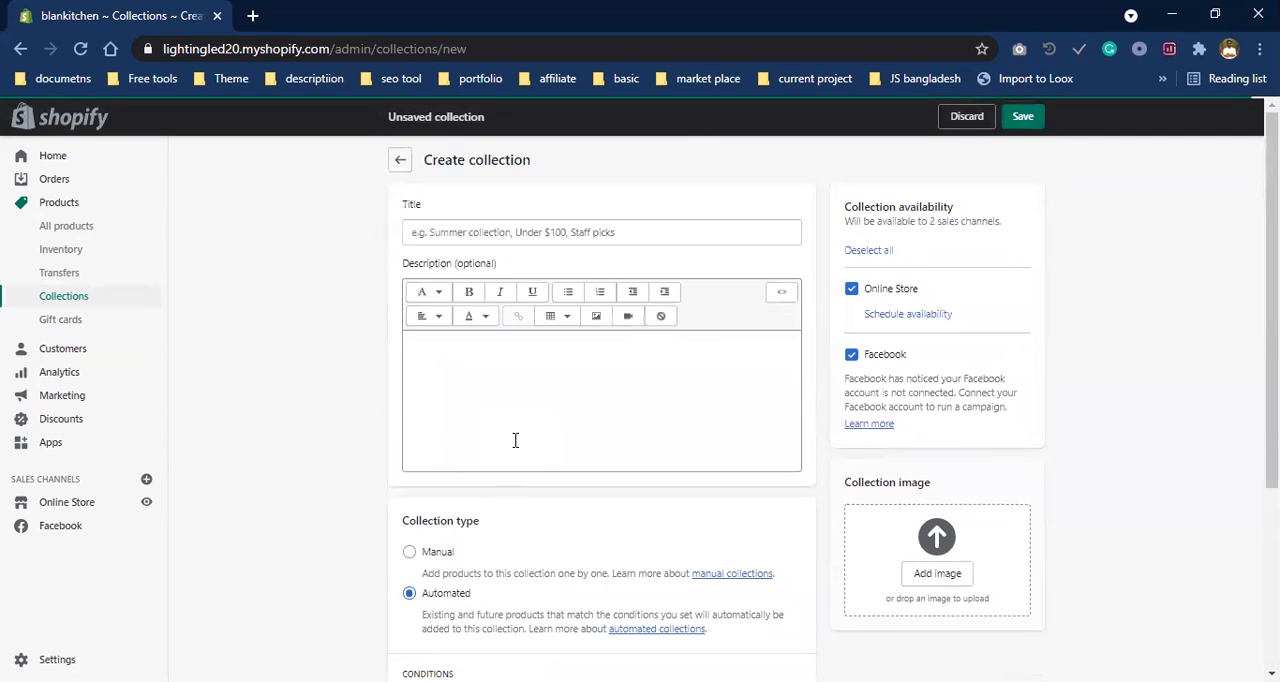
click(1026, 118)
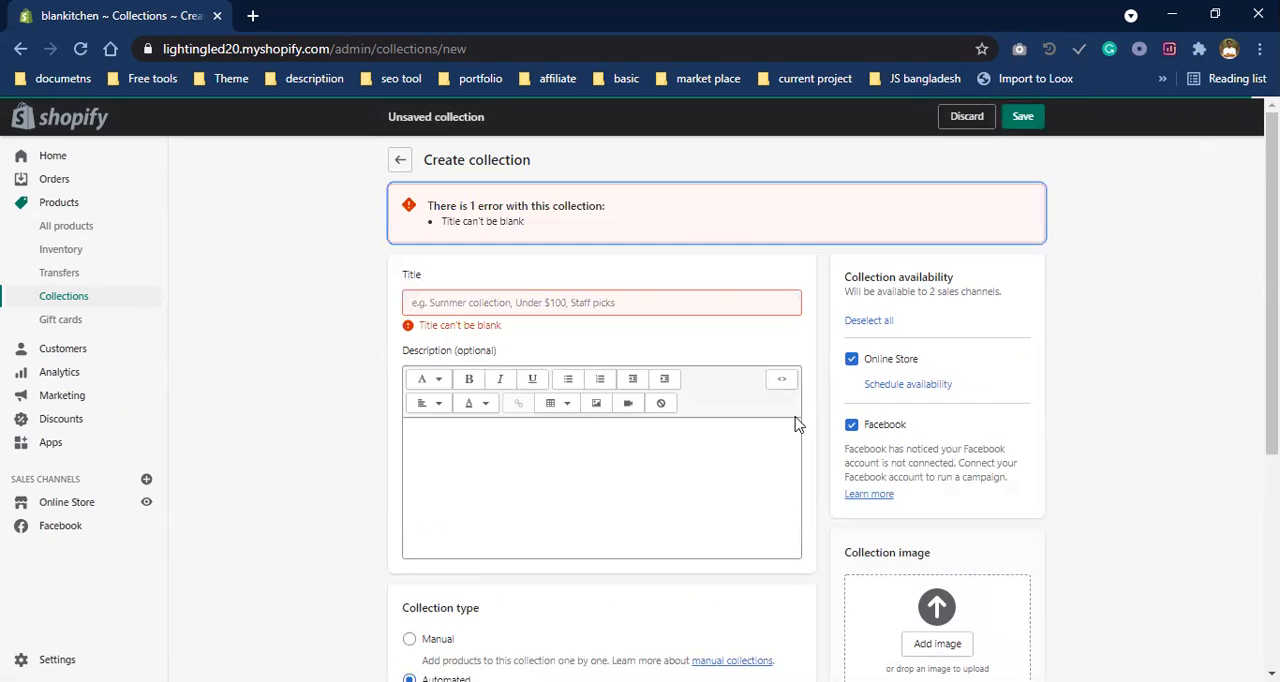
click(560, 302)
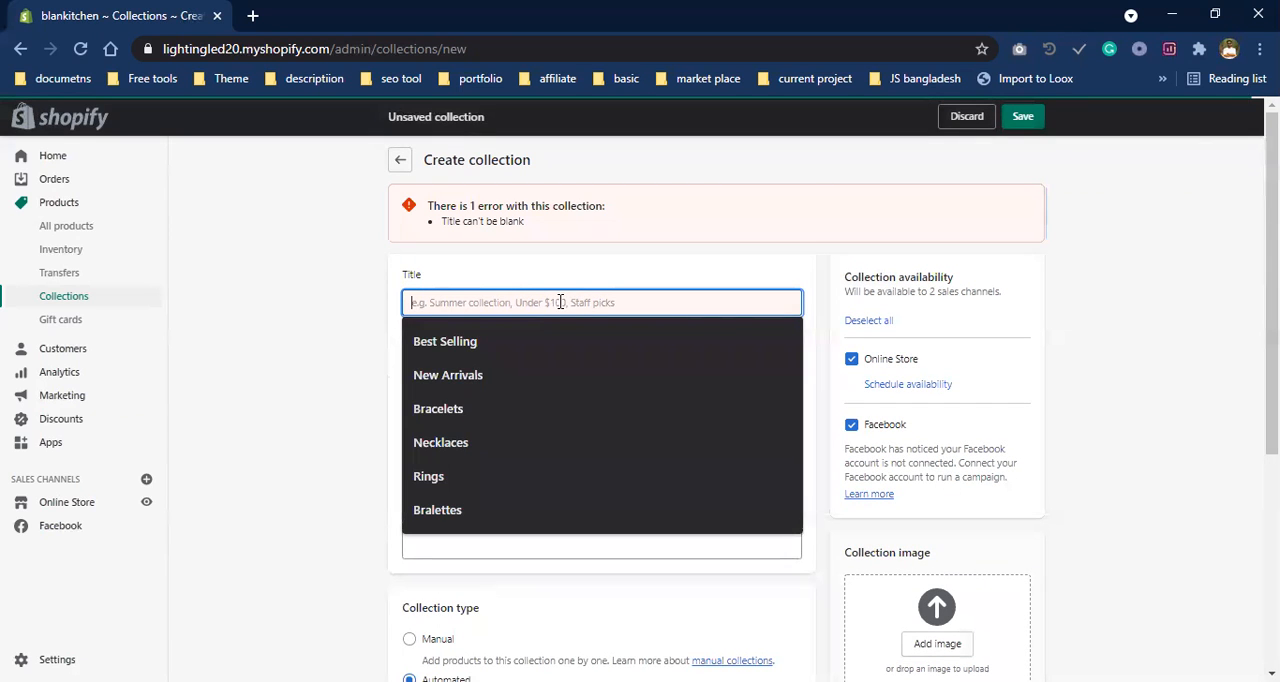
click(511, 476)
scroll(480, 500, down, 4)
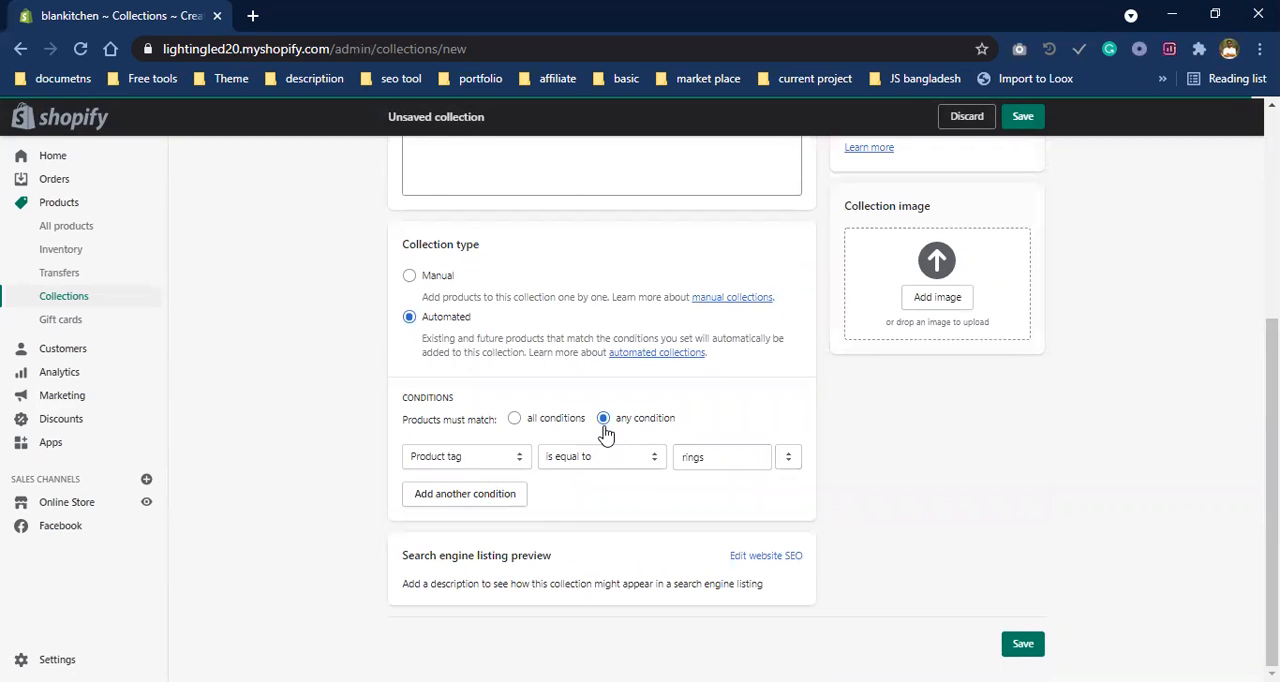
click(1022, 116)
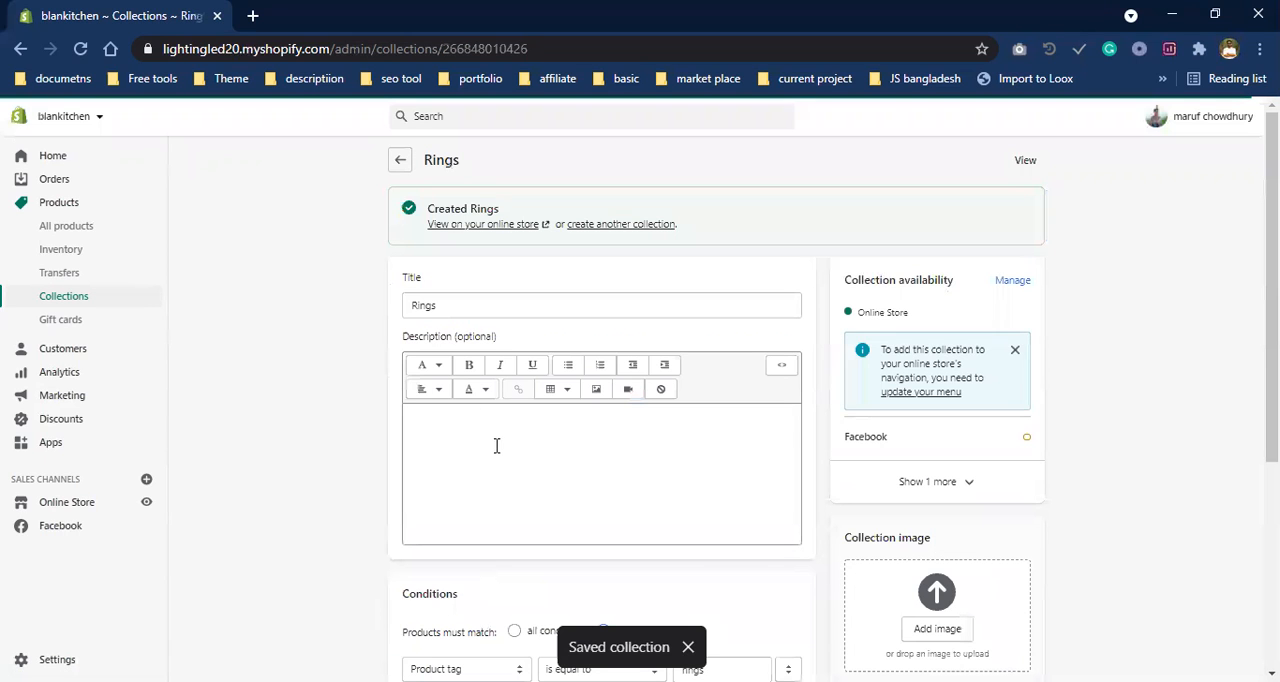
- Examine the tags of the Long Sleeve Loose Tops product in the Rings collection, and return to the collections list
scroll(626, 449, down, 4)
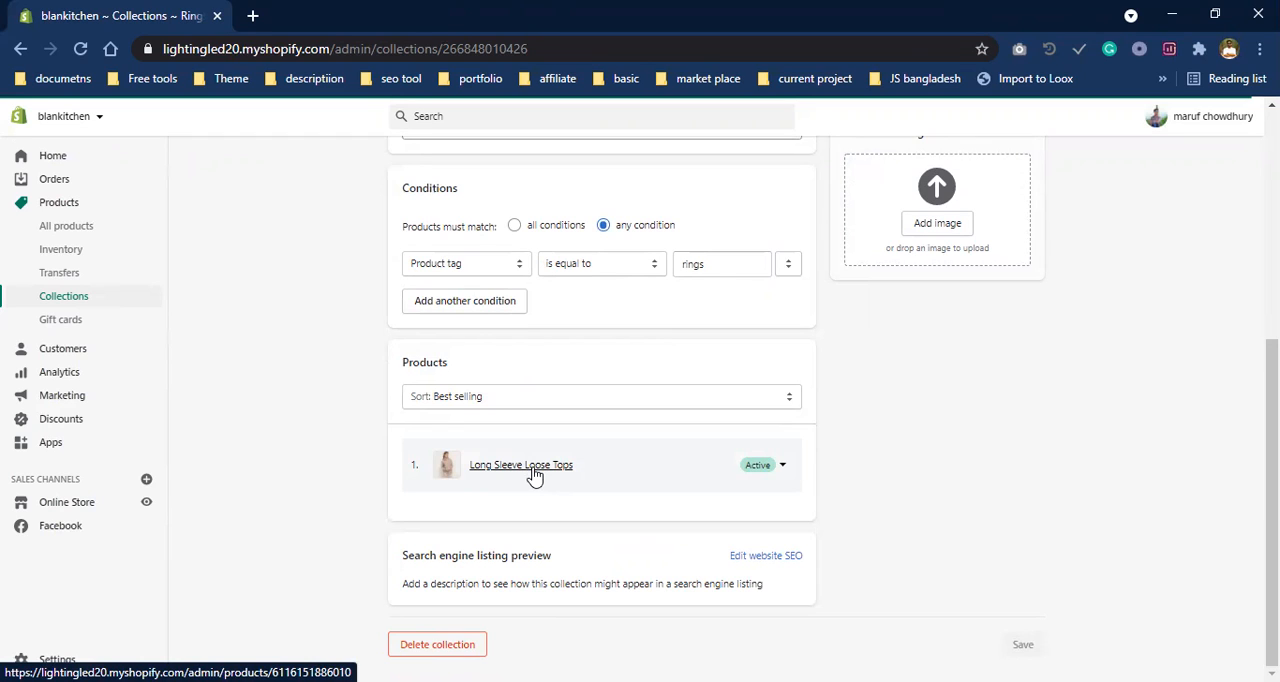
click(535, 477)
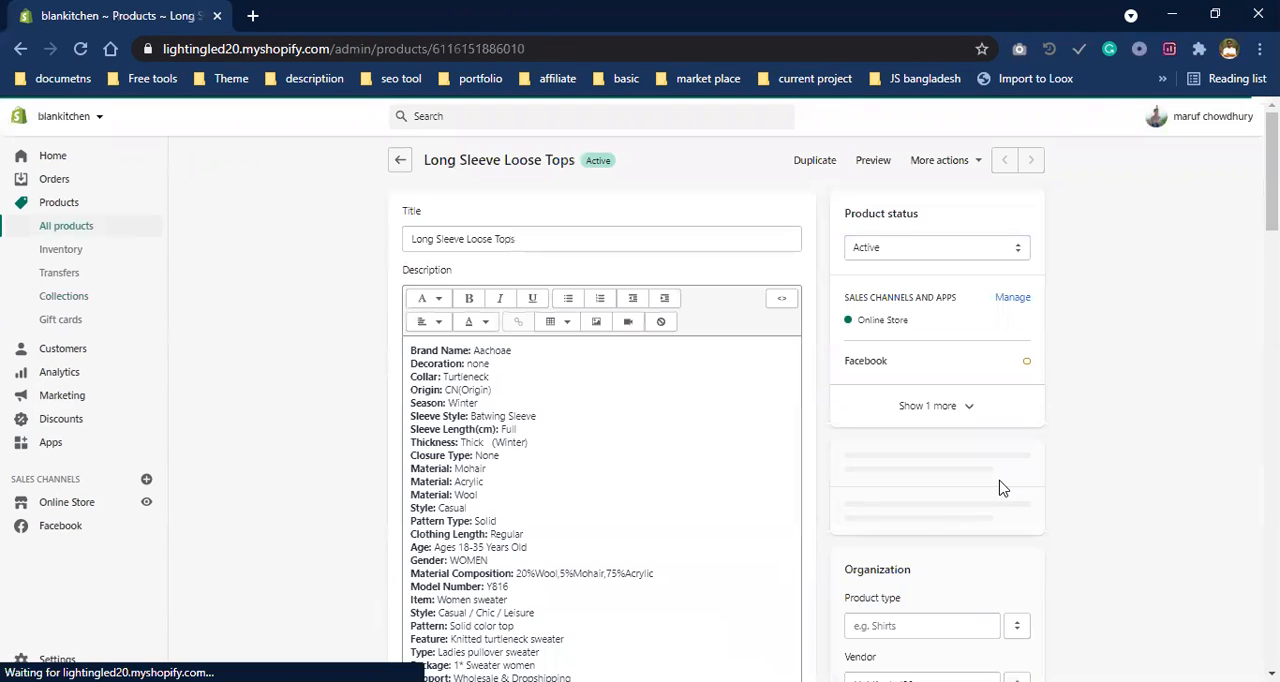
scroll(878, 392, down, 4)
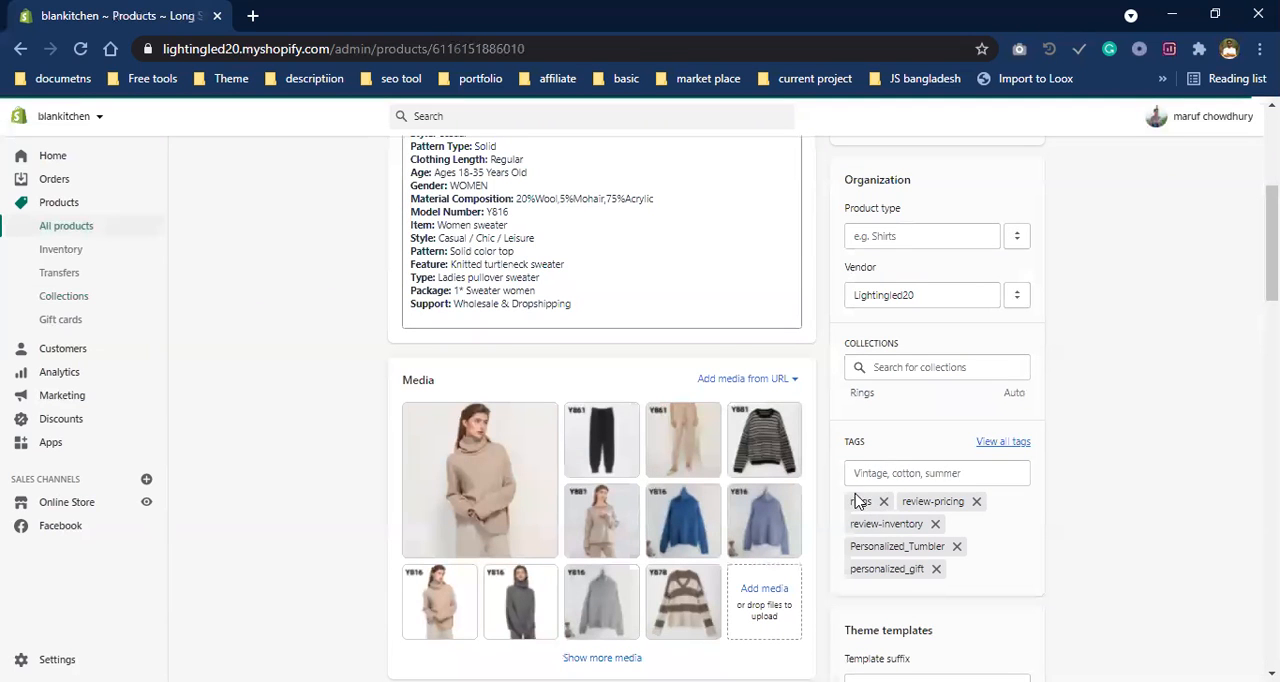
scroll(512, 374, up, 2)
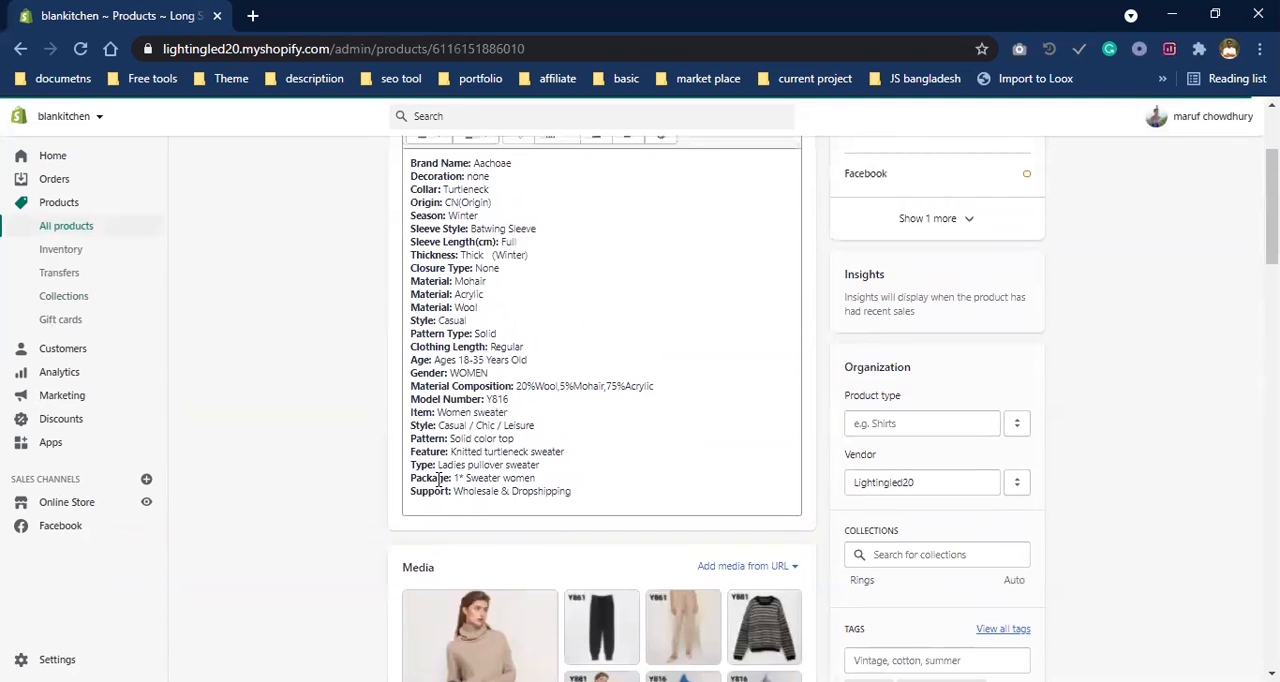
scroll(543, 419, up, 2)
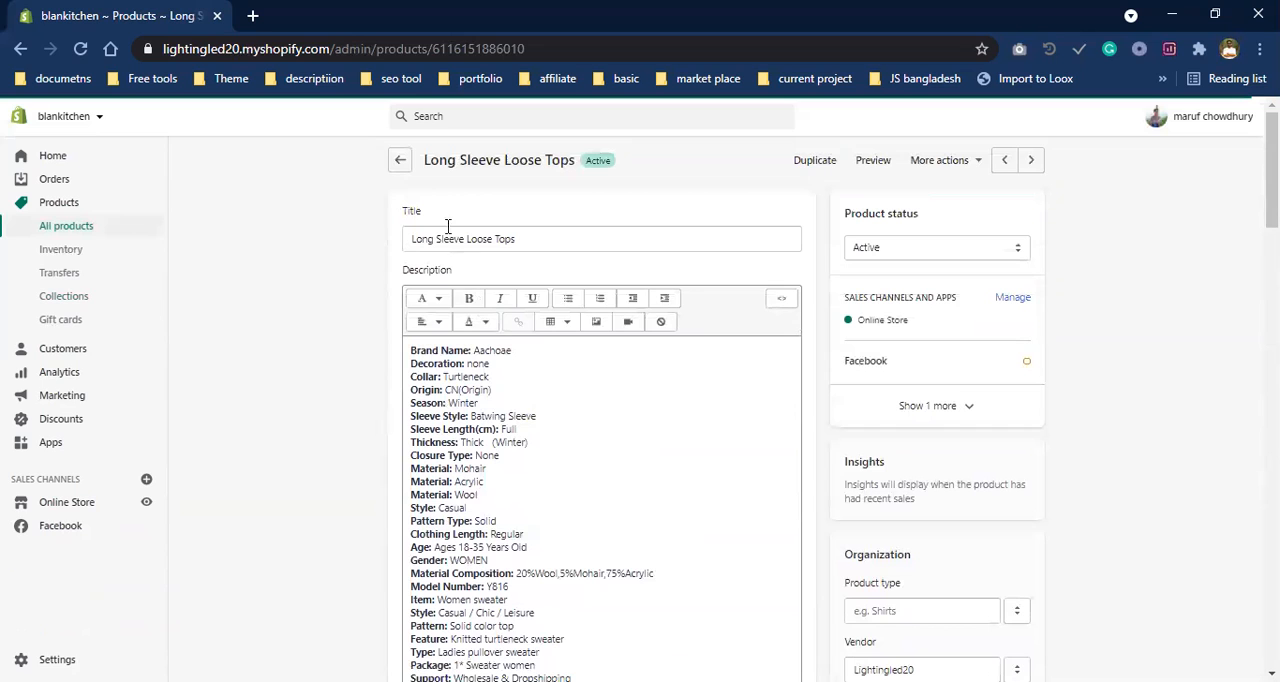
click(399, 161)
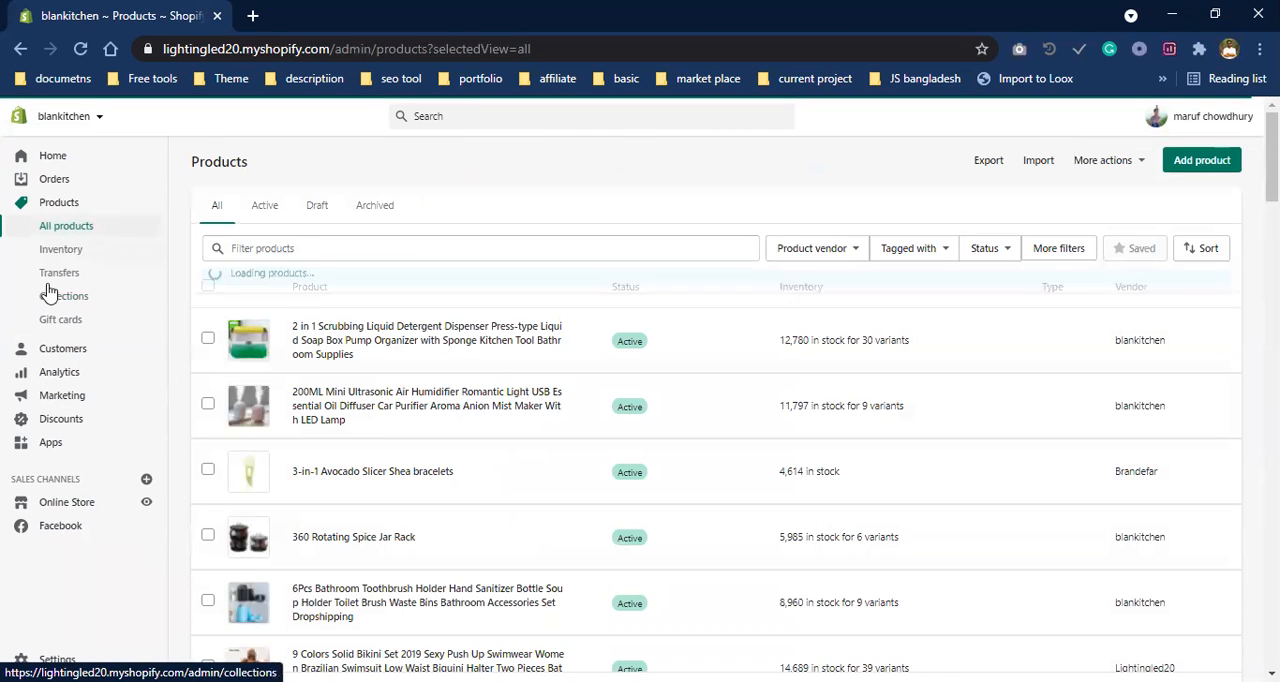
click(62, 296)
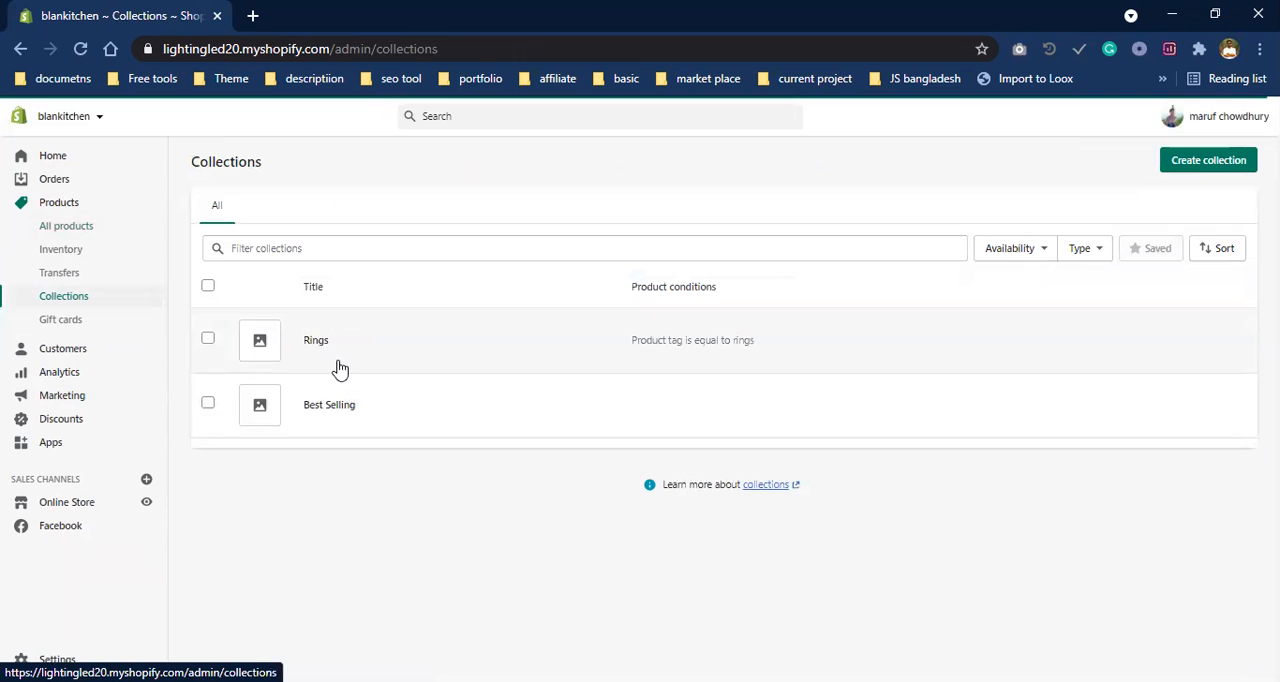
- Open the 360 Rotating Spice Jar Rack product from the full product list, add the tag rings, and save it
click(83, 228)
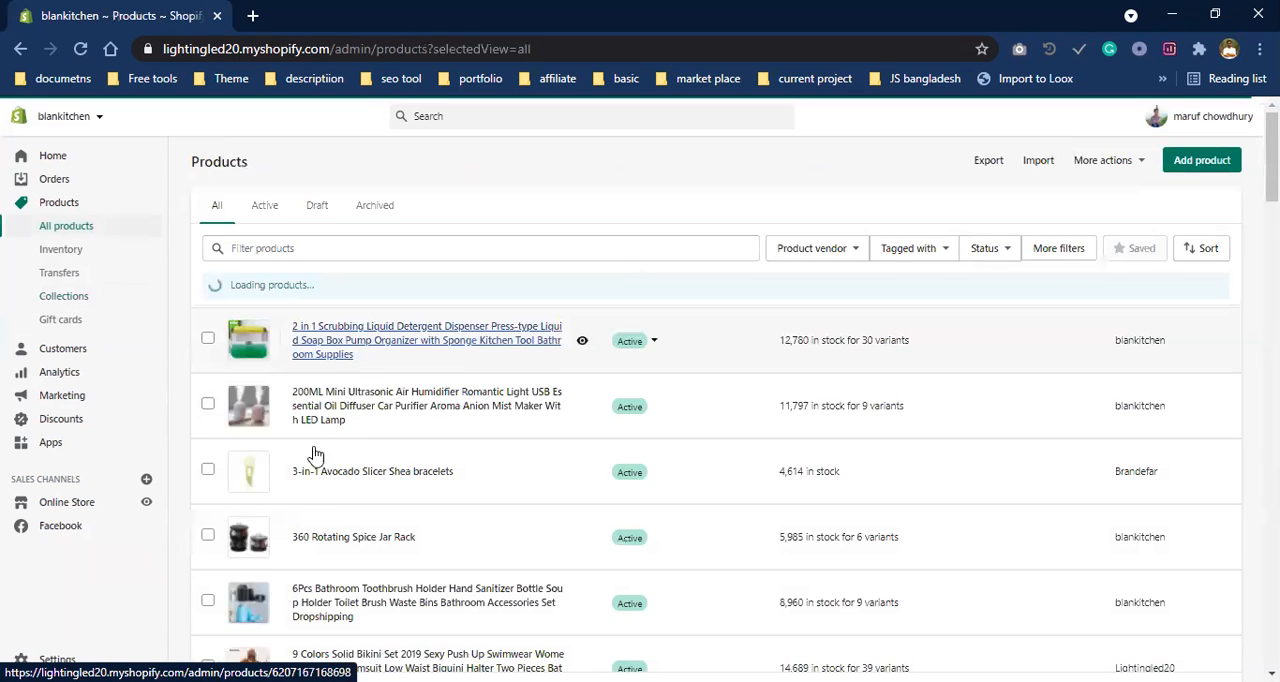
scroll(353, 360, down, 3)
click(353, 350)
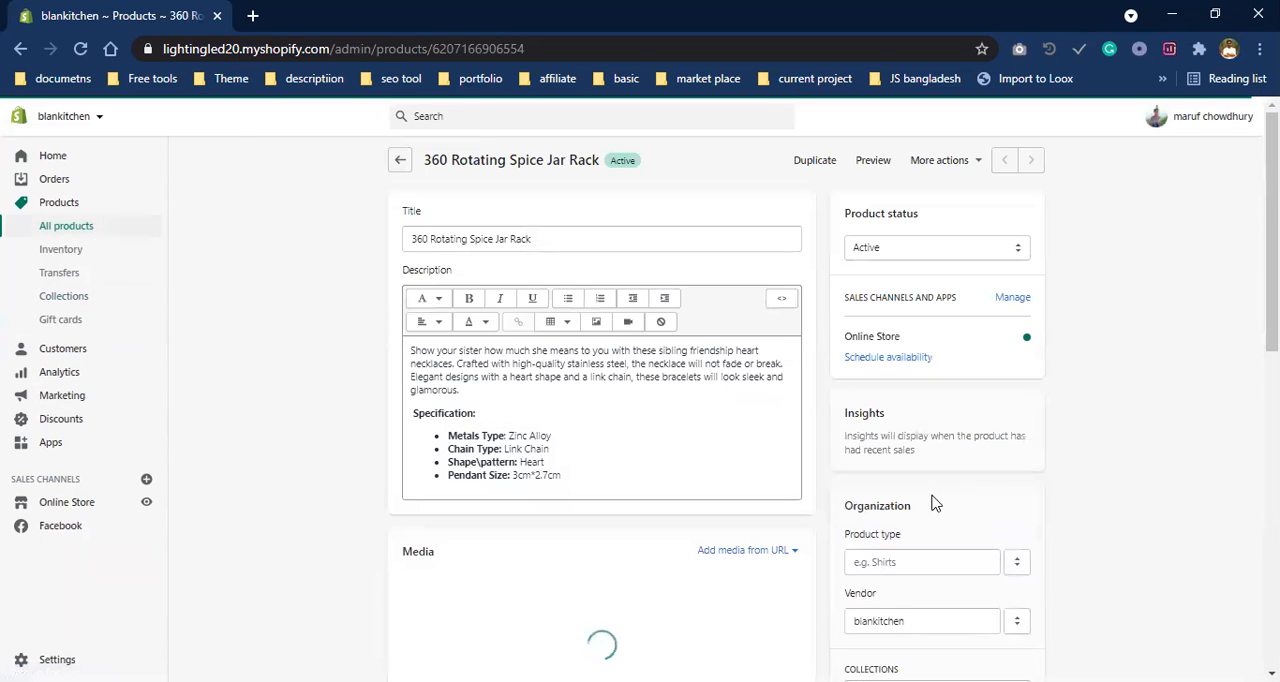
scroll(931, 500, down, 3)
click(894, 281)
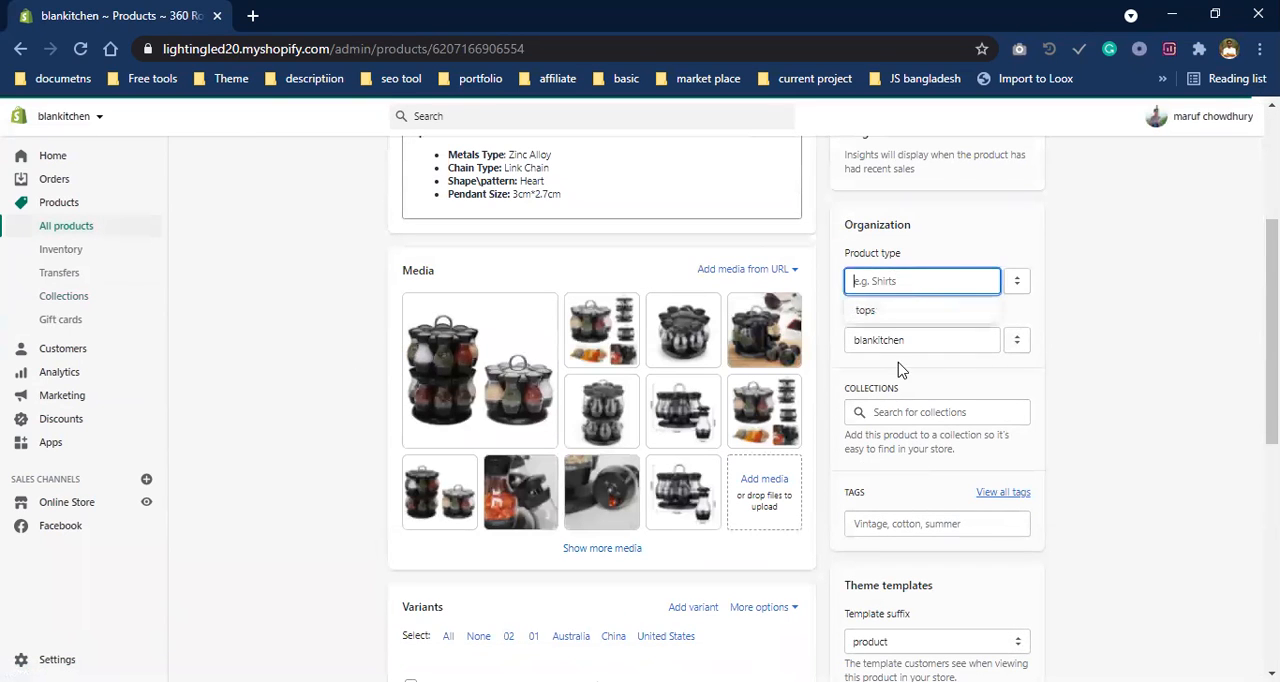
click(1222, 436)
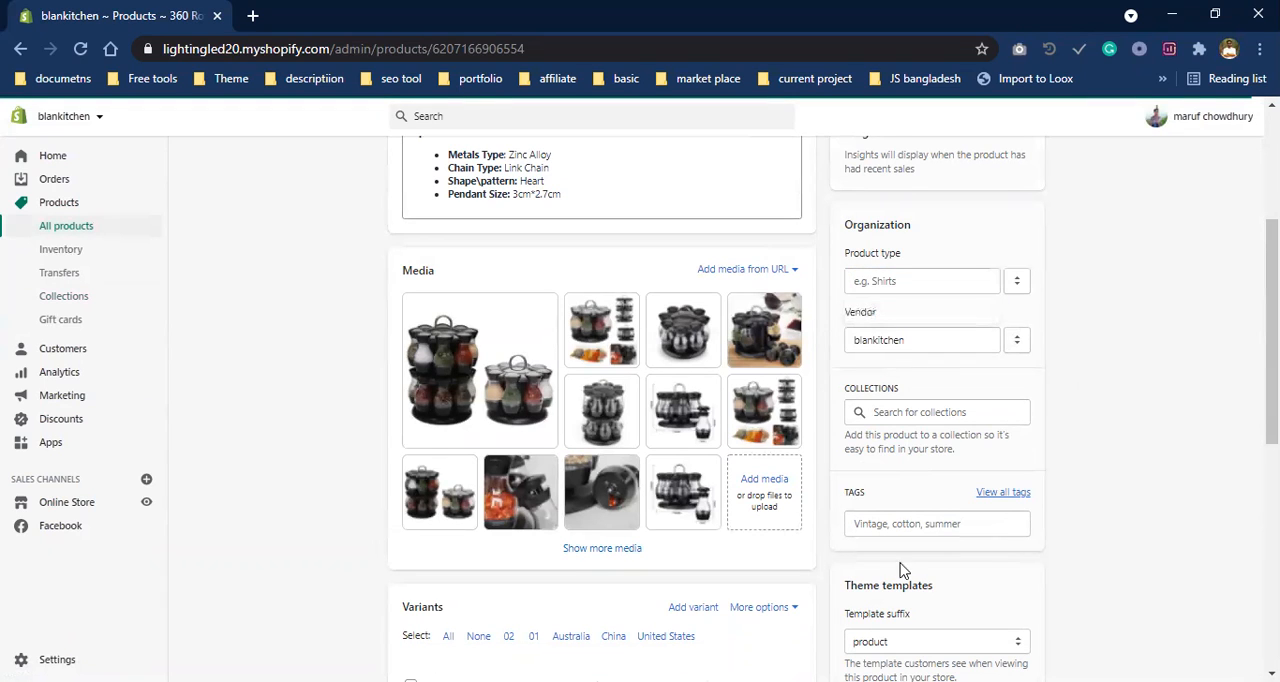
click(894, 523)
text(rings)
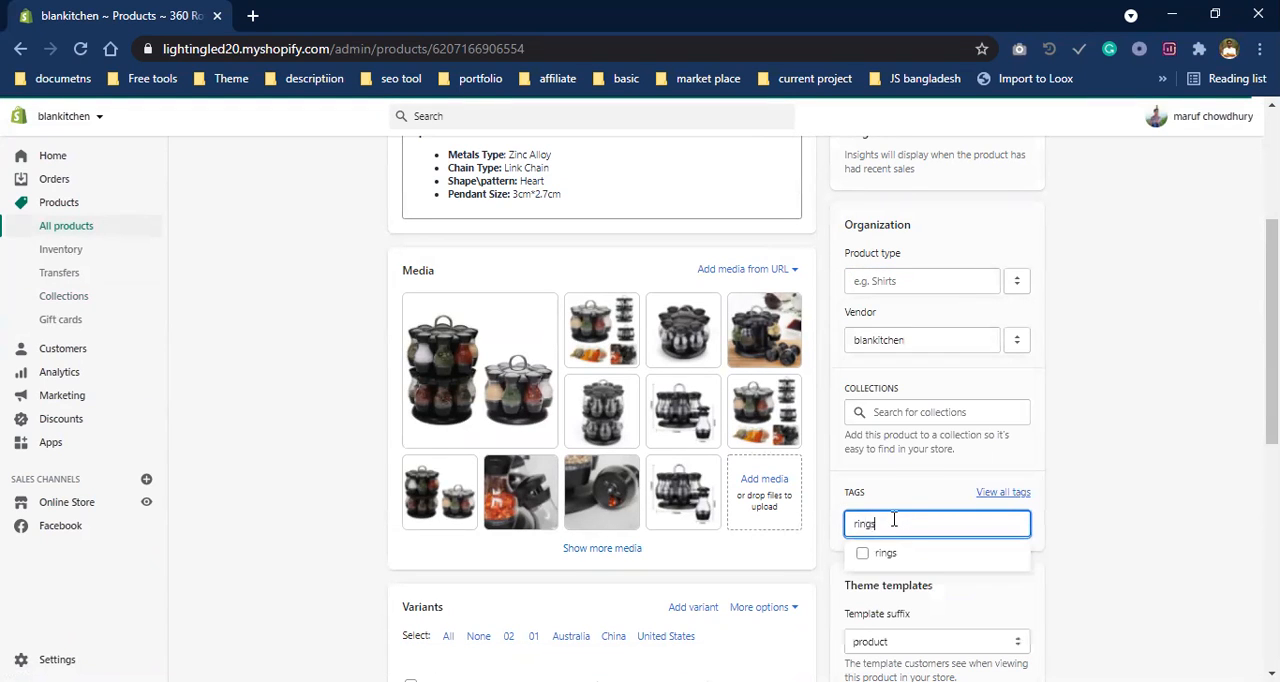
click(886, 553)
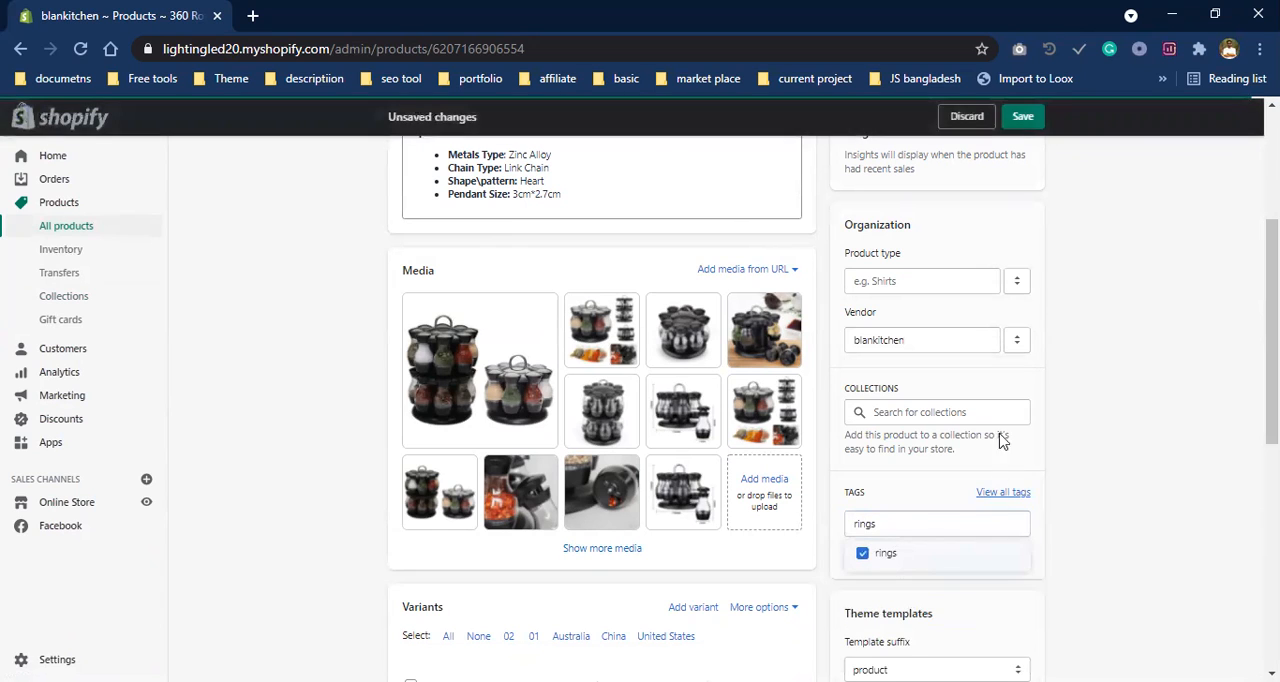
click(1023, 117)
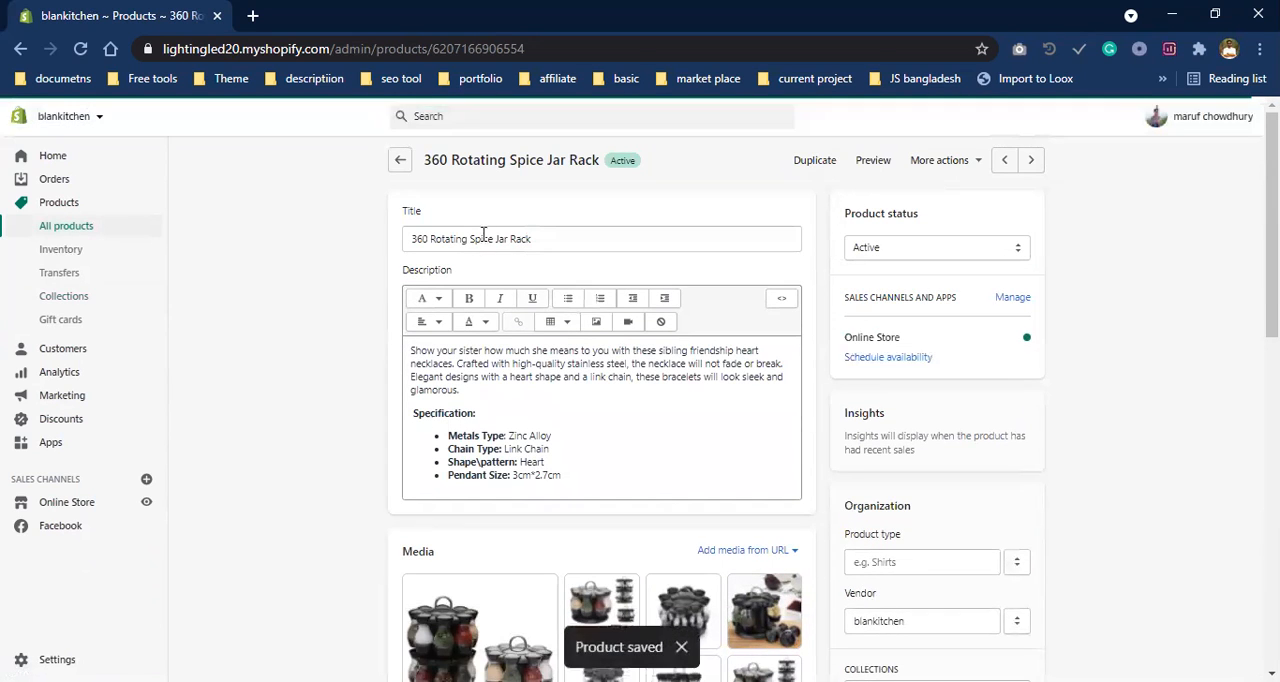
- Open the Rings collection from the collections list and examine its condition and the products included in it
click(399, 161)
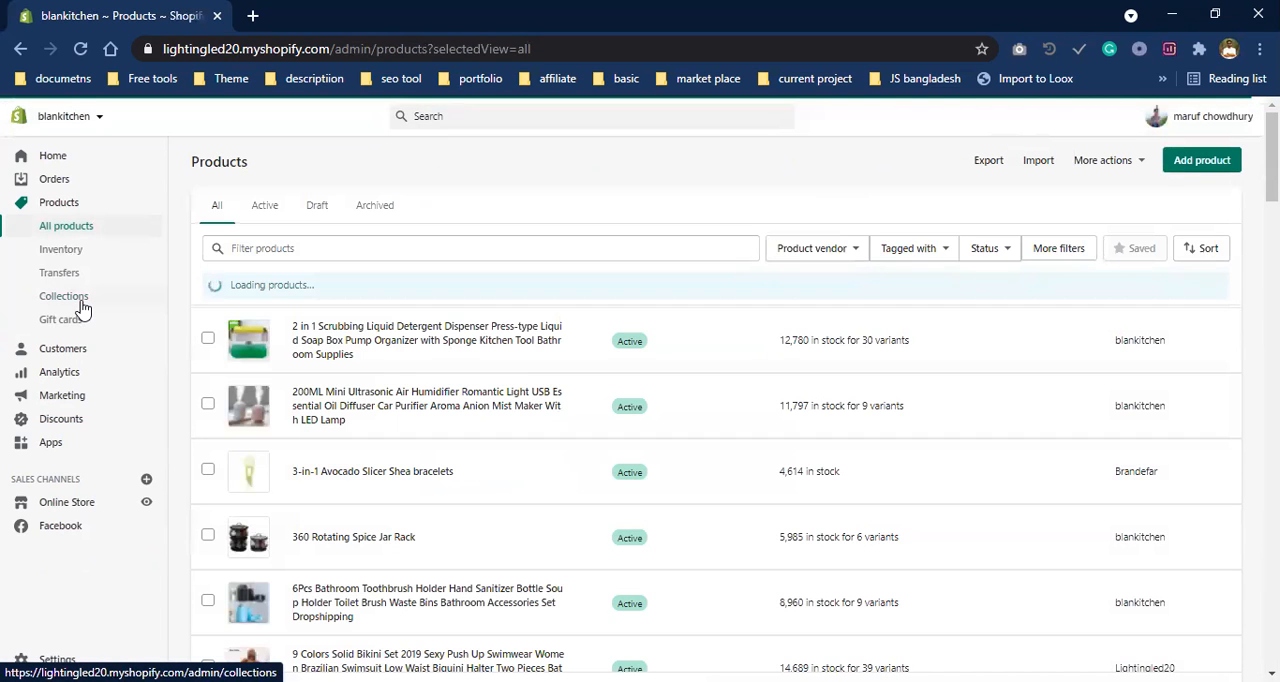
click(123, 304)
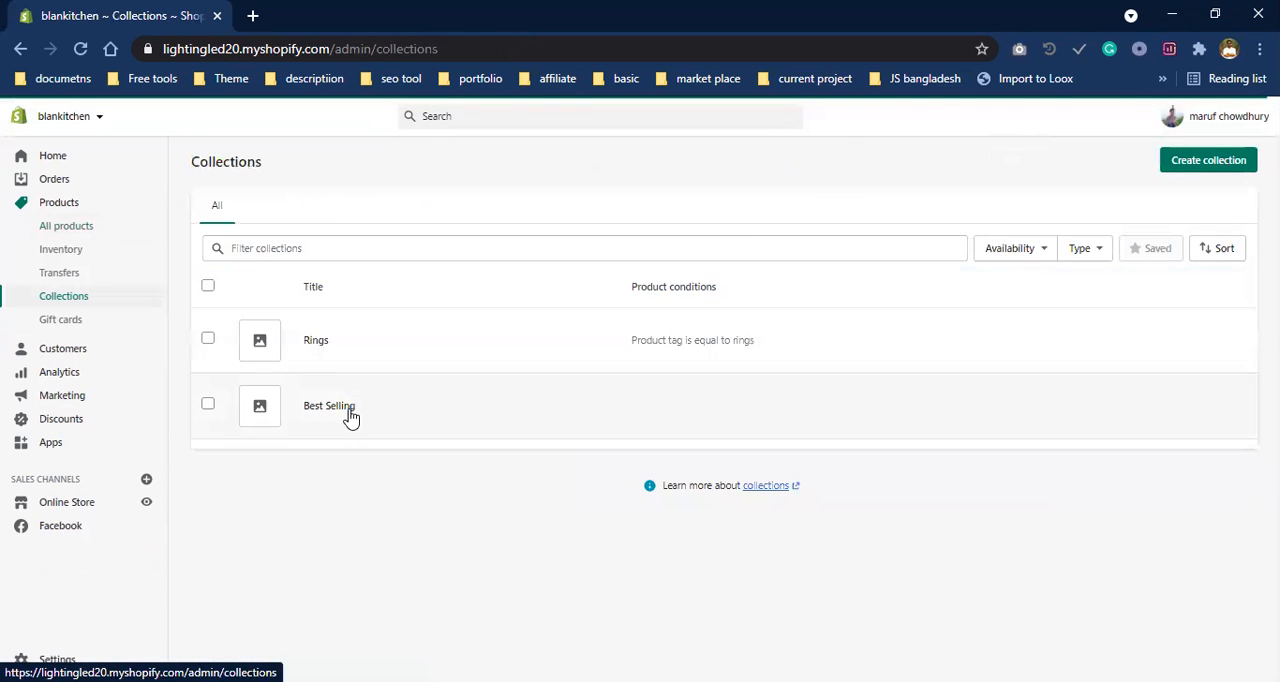
click(320, 342)
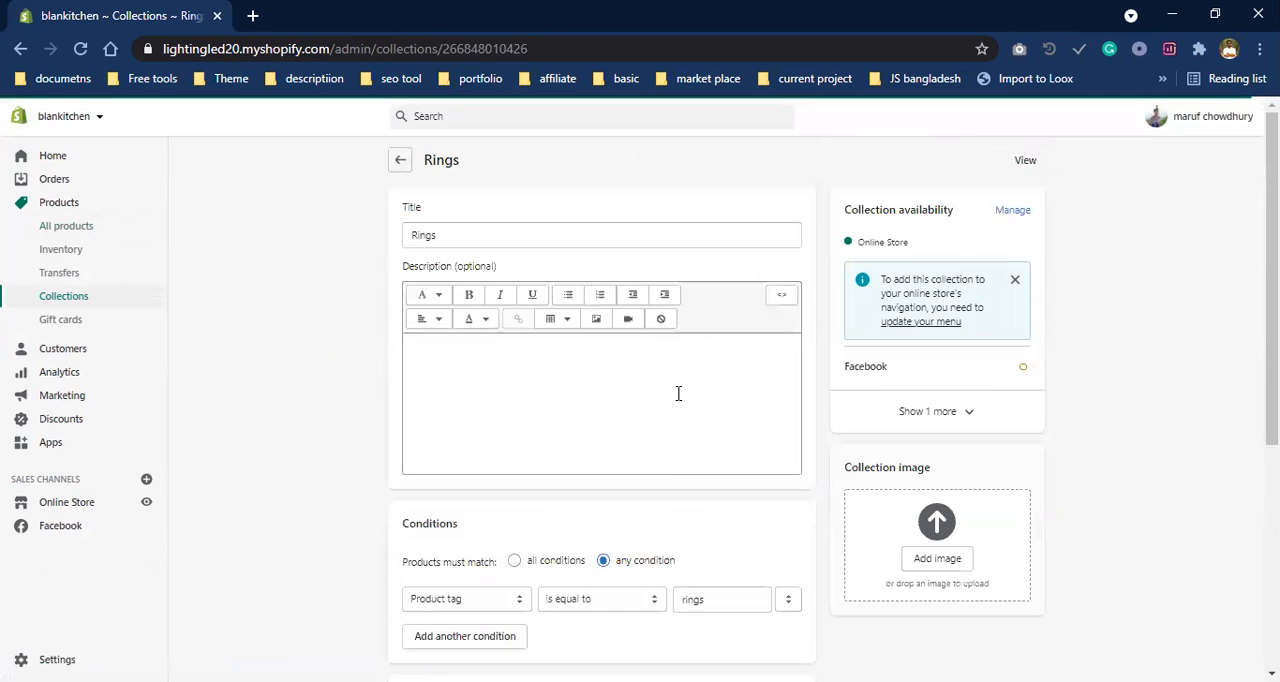
scroll(514, 463, down, 5)
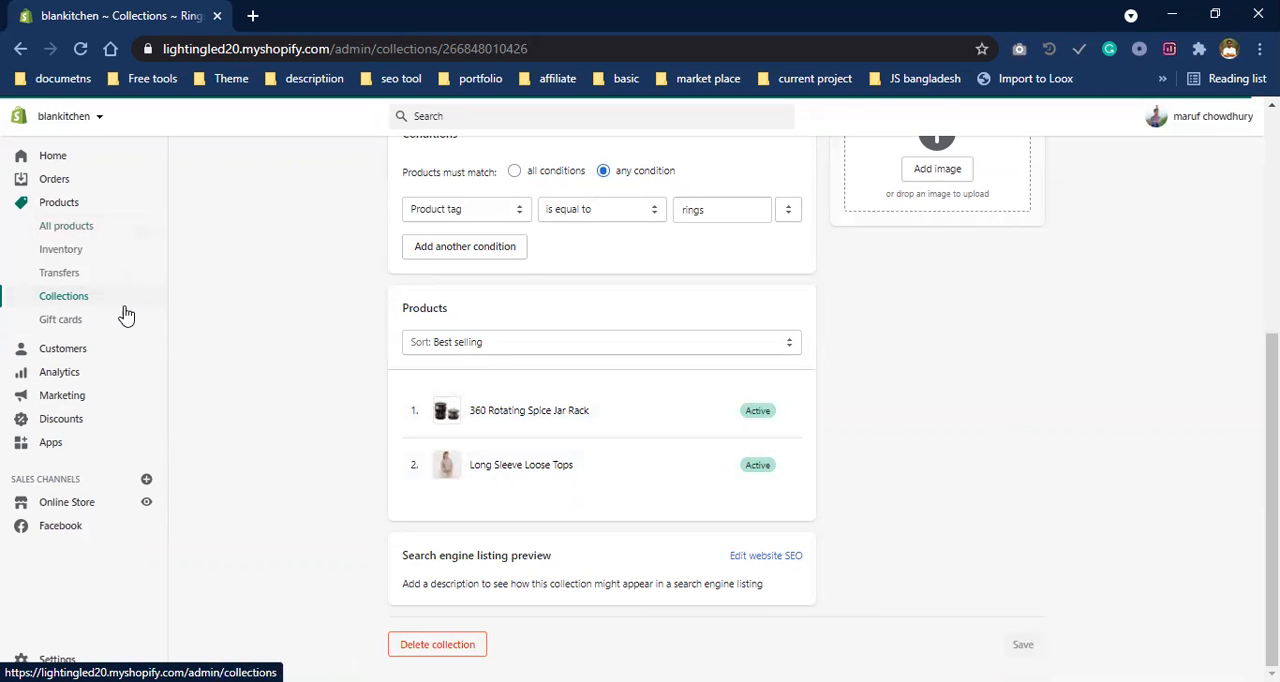
scroll(661, 318, up, 3)
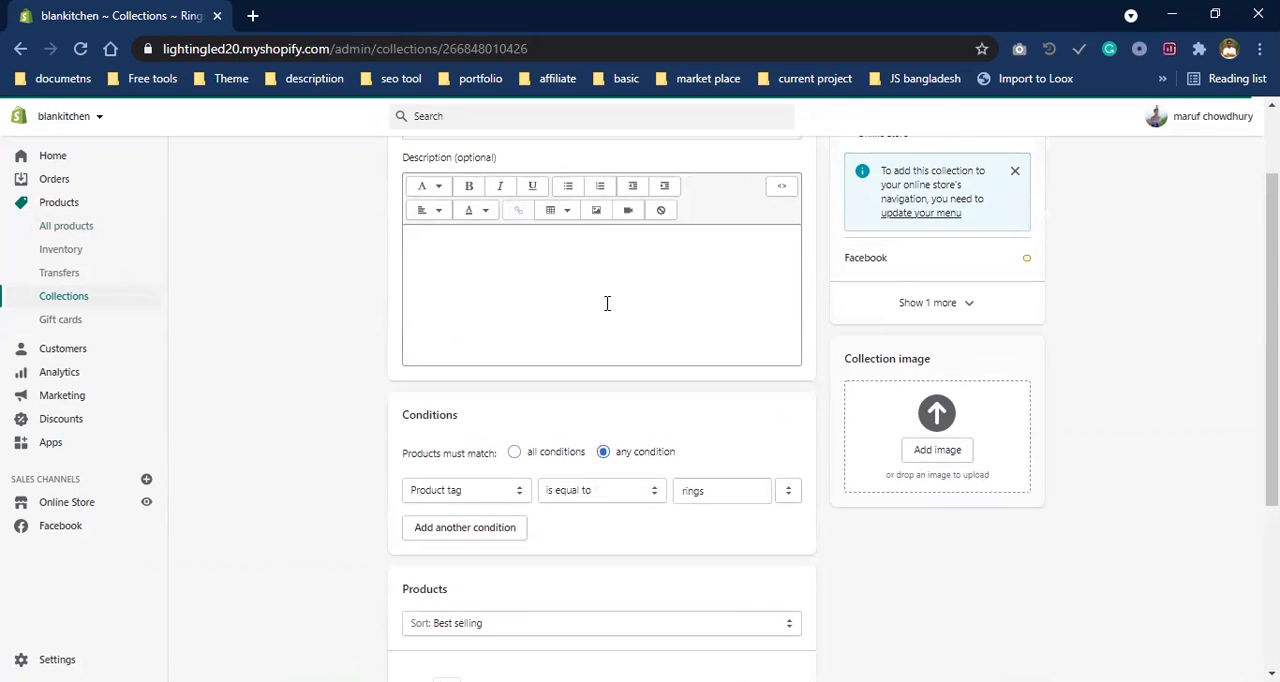
scroll(539, 320, down, 3)
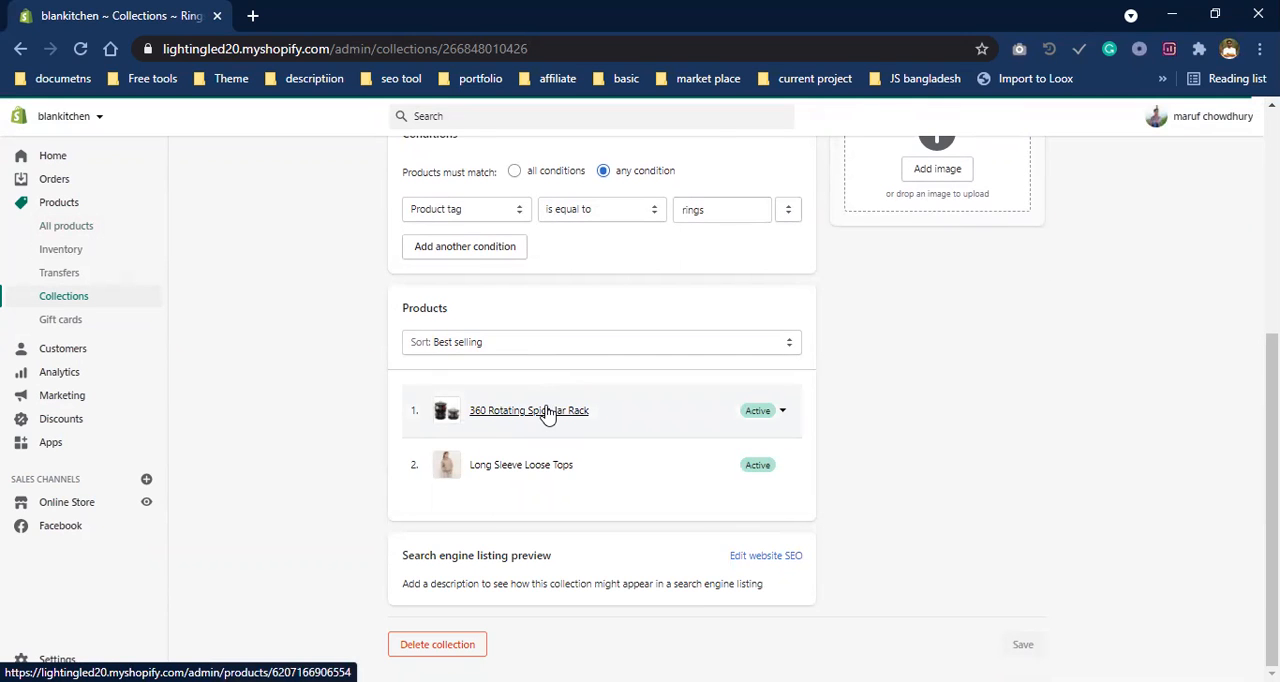
scroll(440, 275, up, 3)
scroll(586, 318, up, 1)
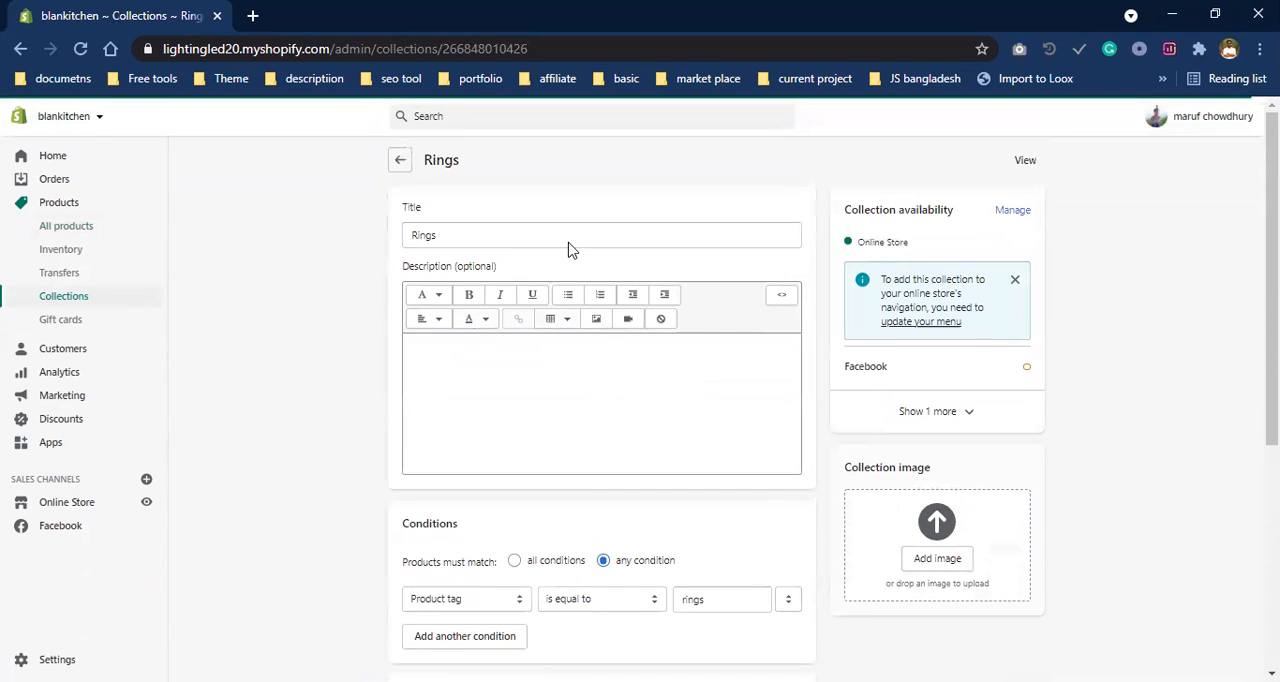
- Upload the AOLIKES-1PCS-2019-Knee-Support picture from the gig folder as the Rings collection's image and save the collection
scroll(943, 475, down, 2)
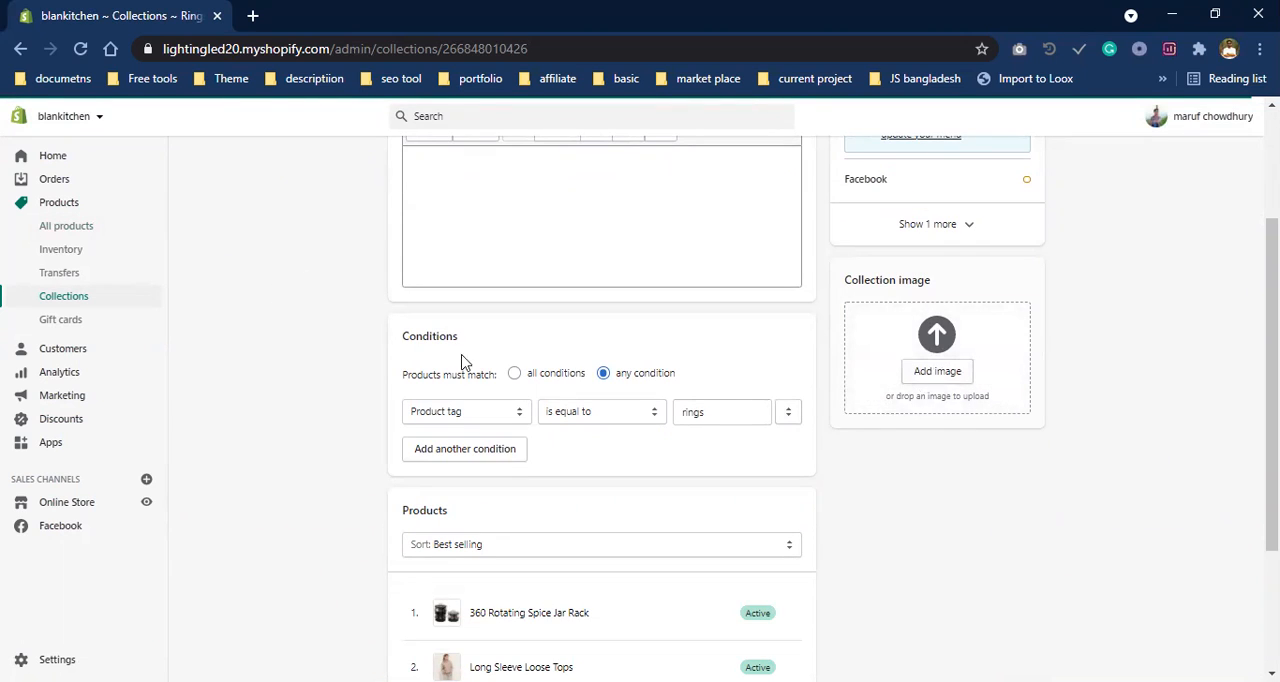
click(920, 376)
click(1200, 650)
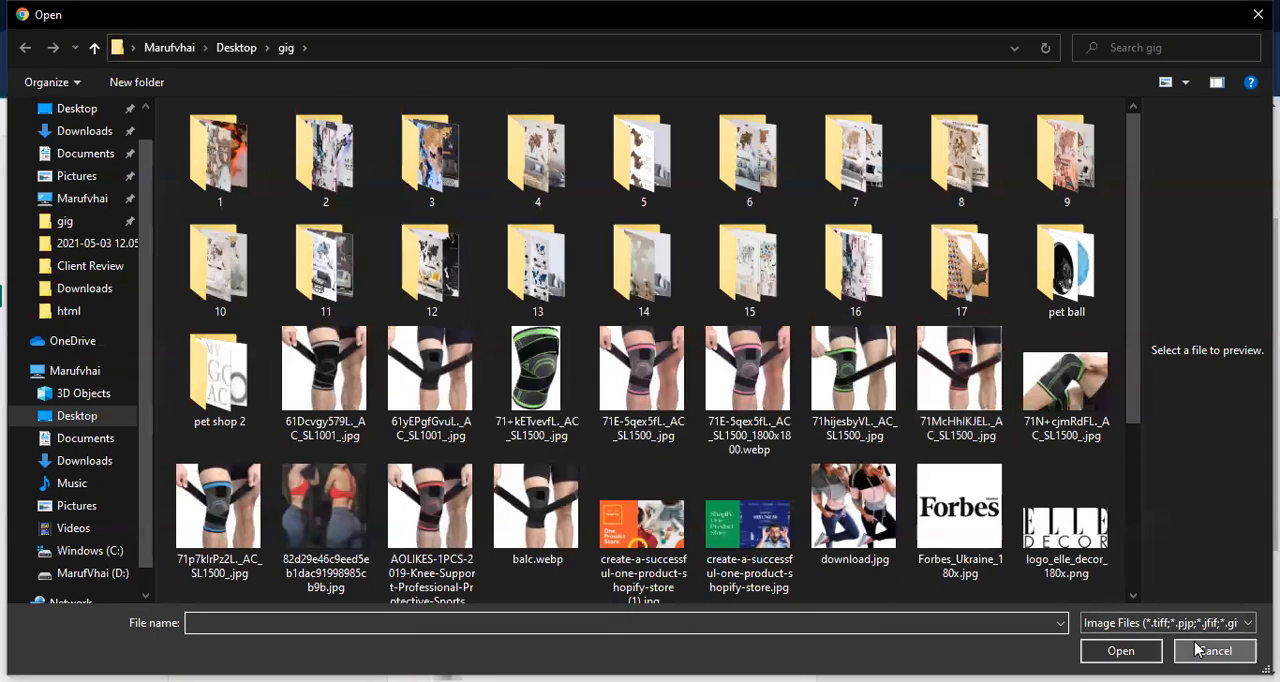
click(935, 378)
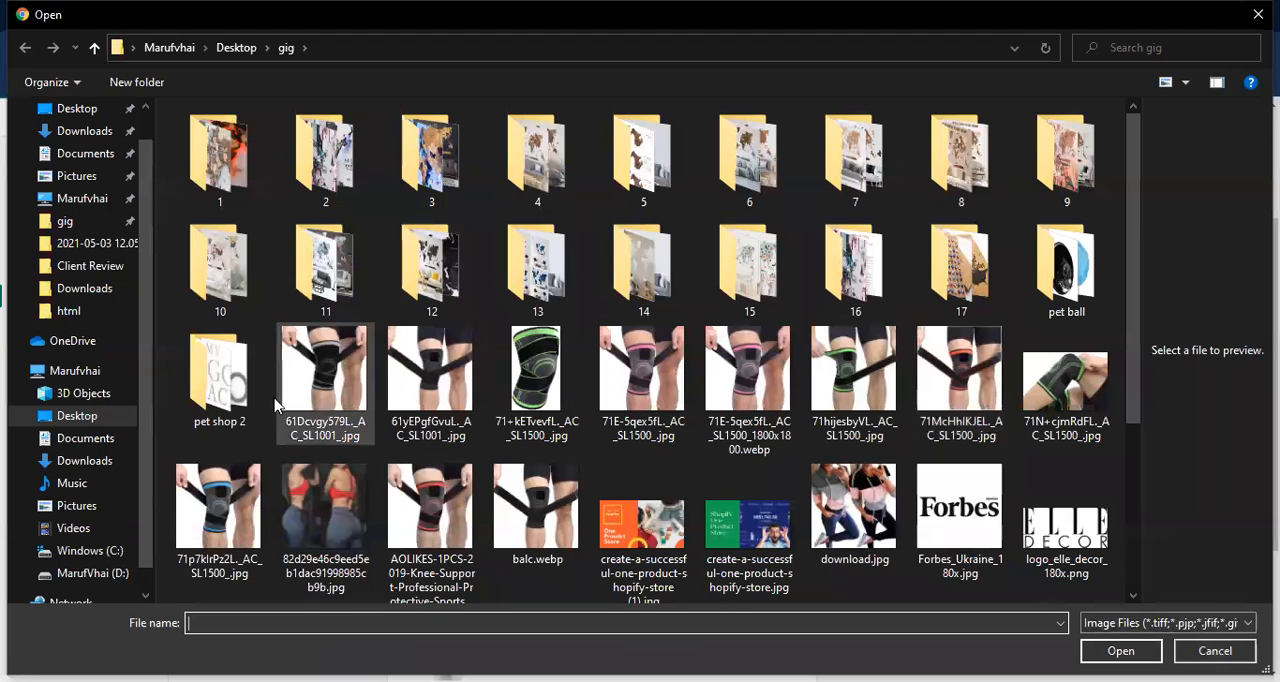
click(430, 505)
double_click(430, 505)
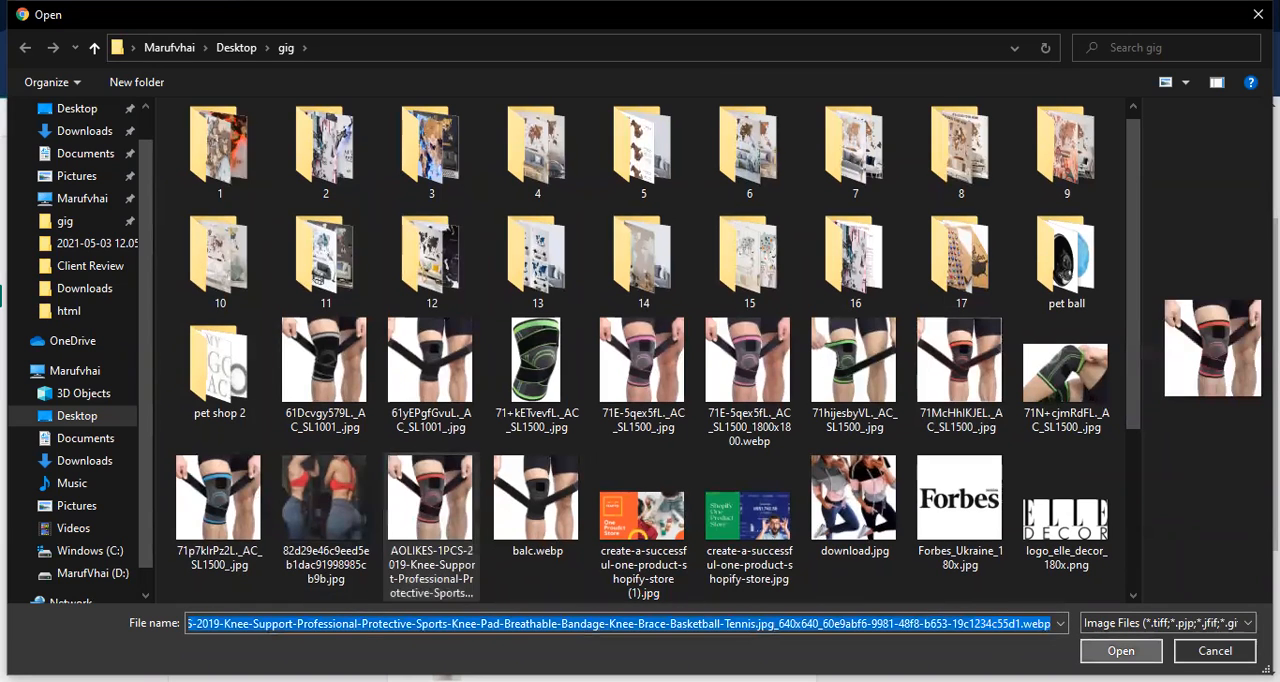
scroll(947, 490, up, 2)
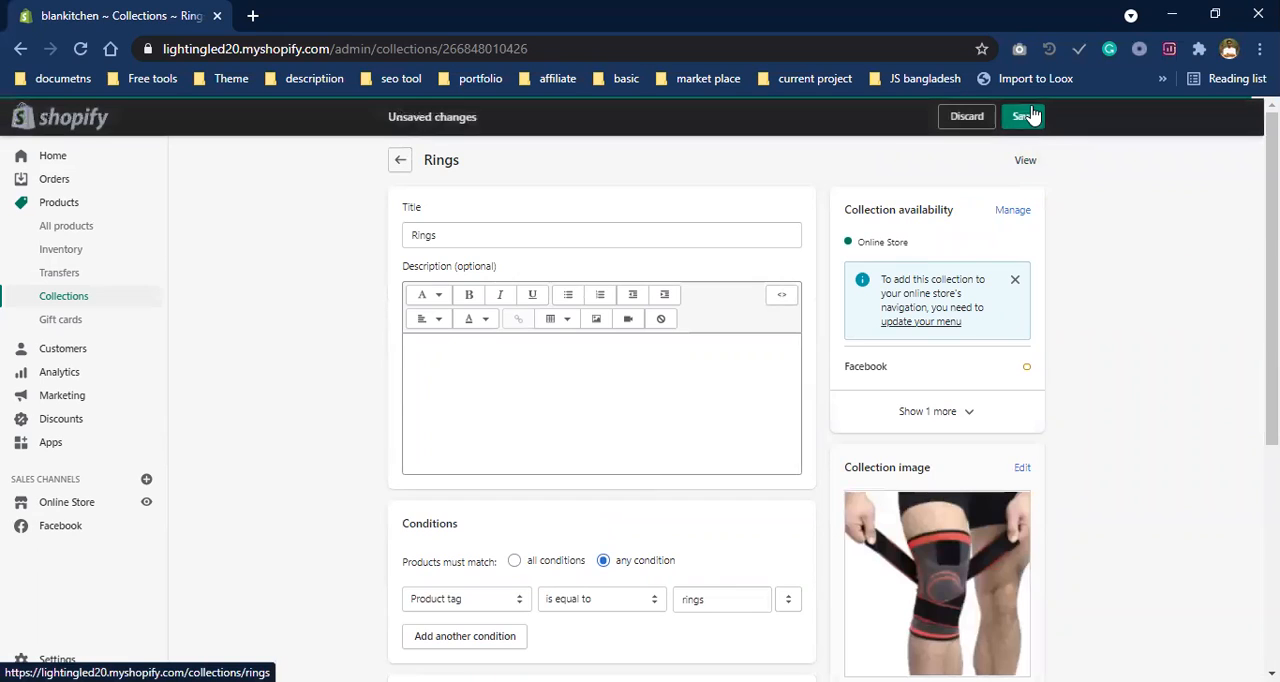
click(1024, 117)
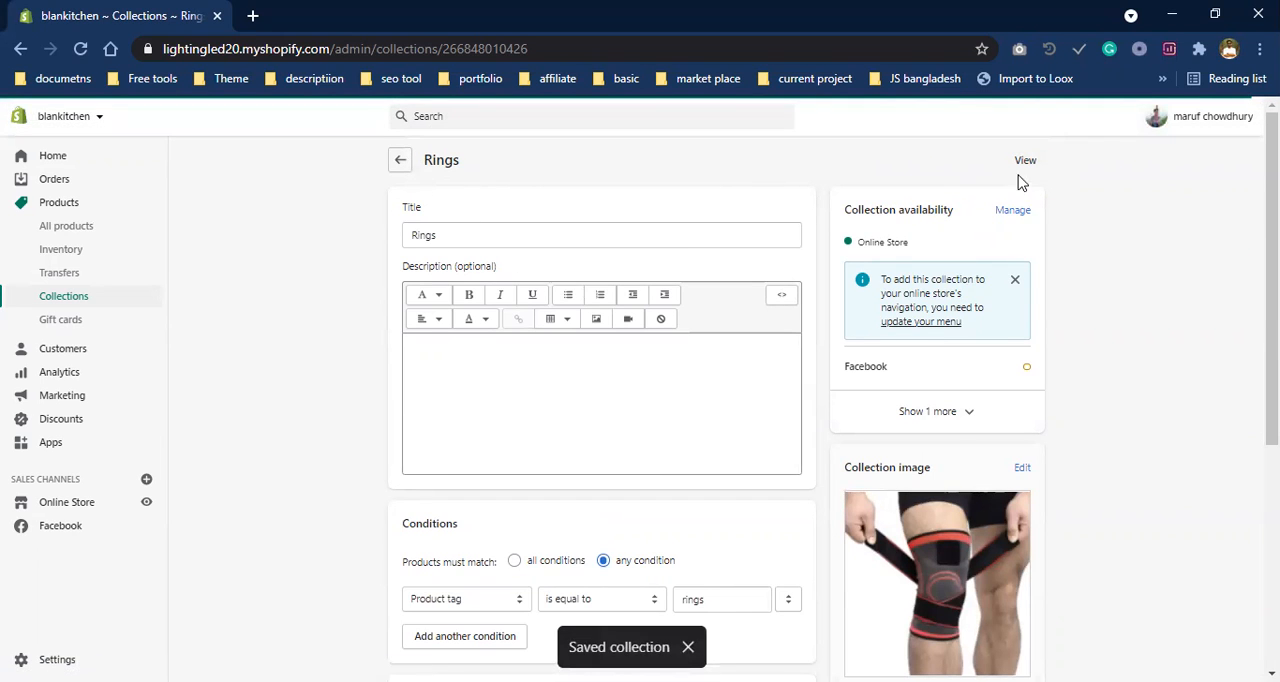
- View the Rings collection in the online store and examine its title and listed products
click(1025, 162)
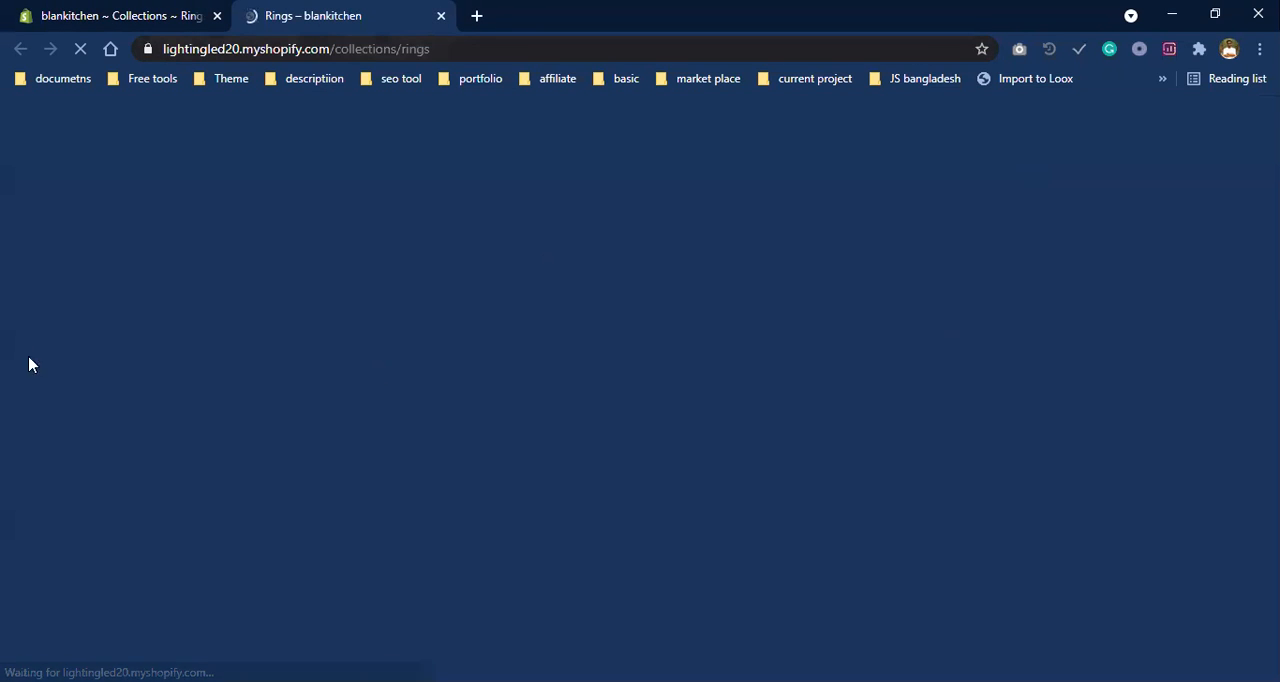
scroll(366, 405, down, 2)
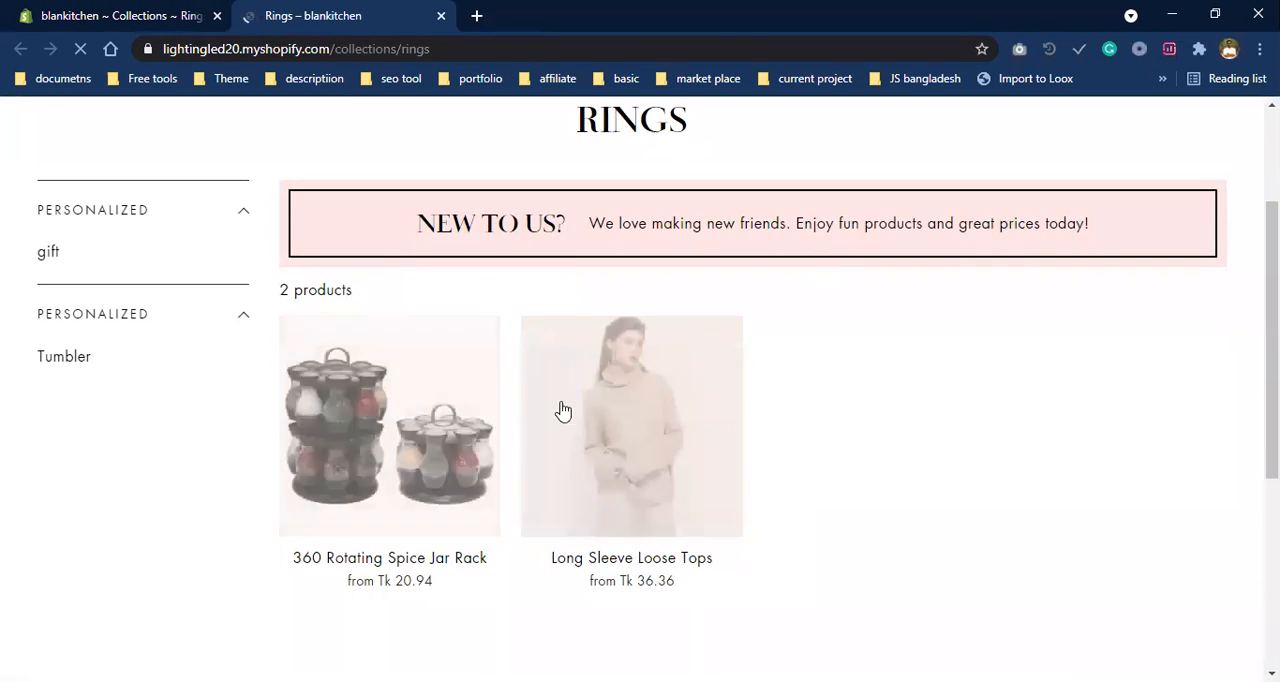
scroll(300, 314, up, 2)
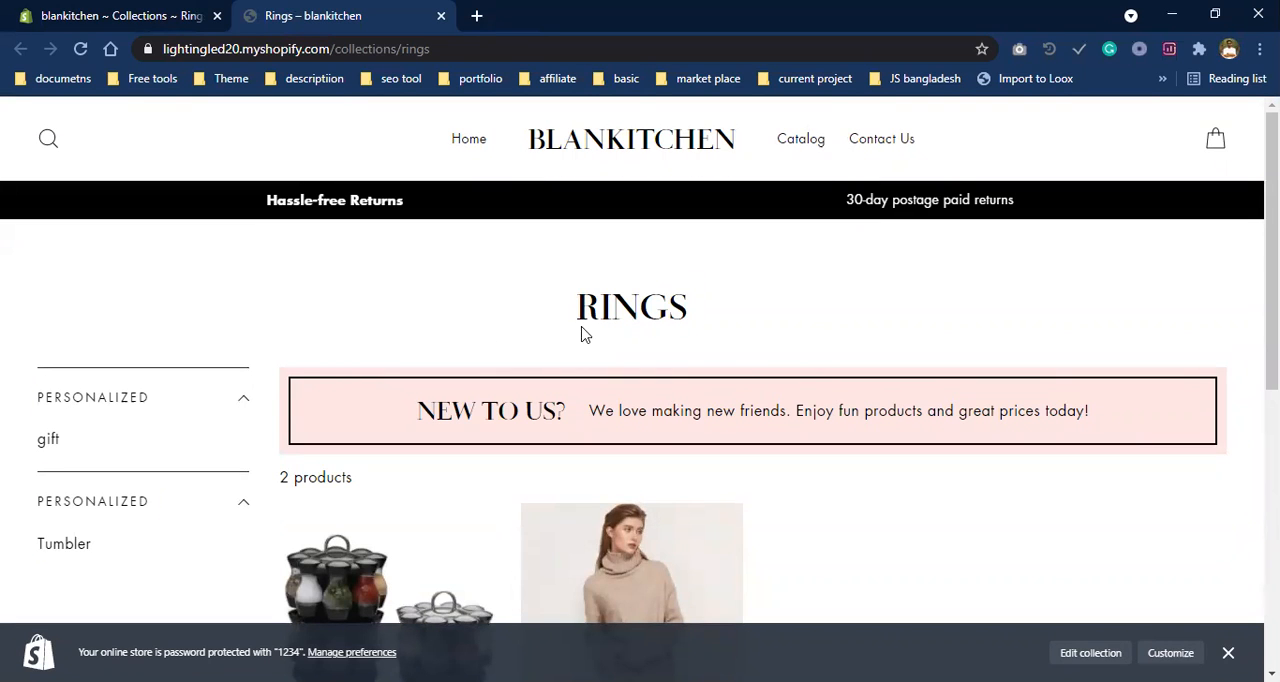
drag(540, 334, 800, 349)
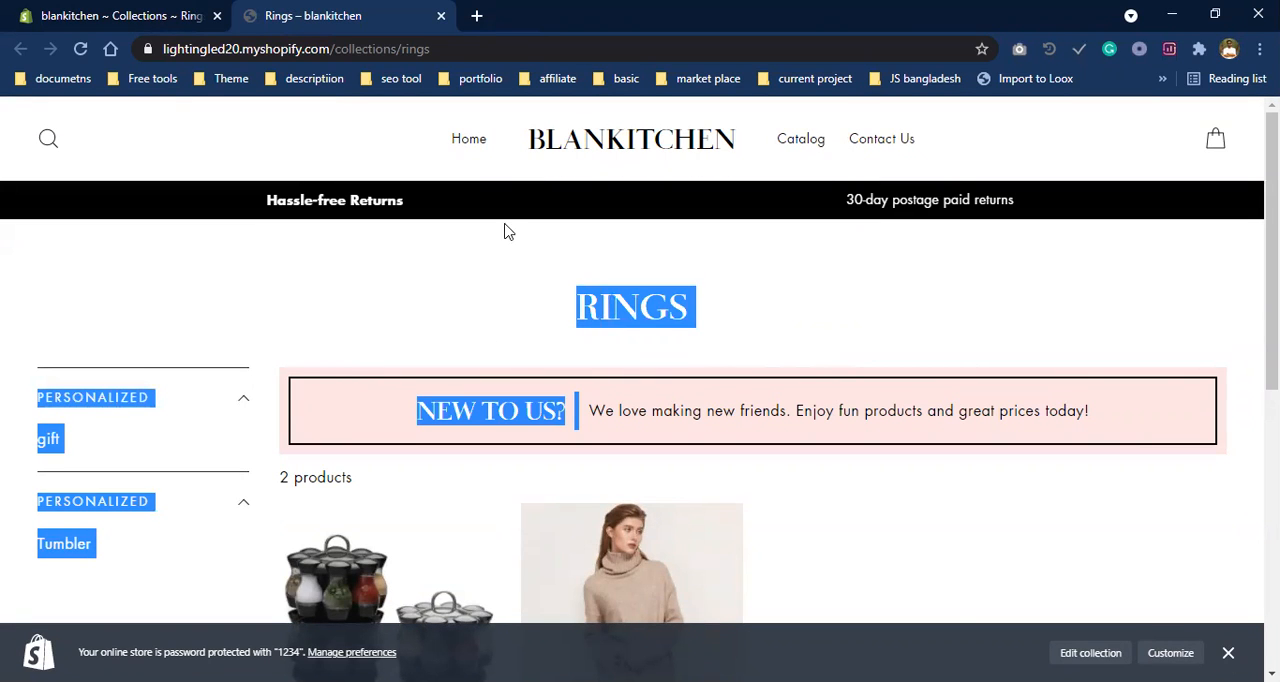
click(40, 12)
click(400, 12)
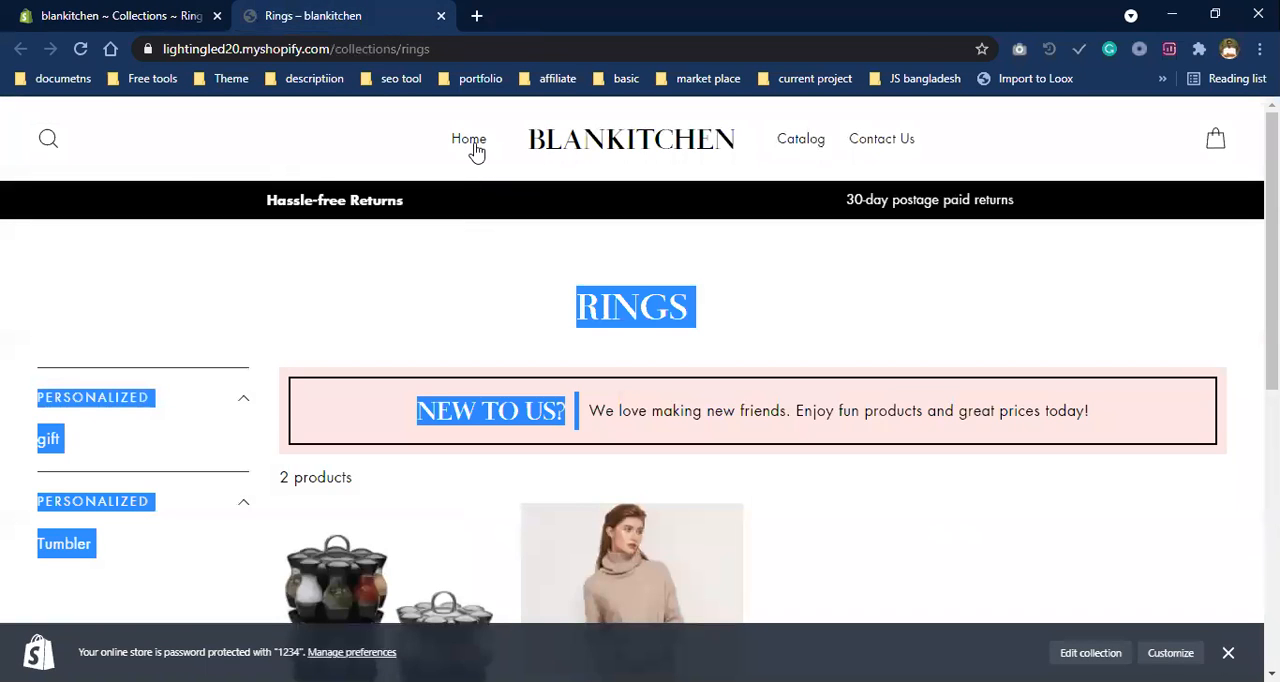